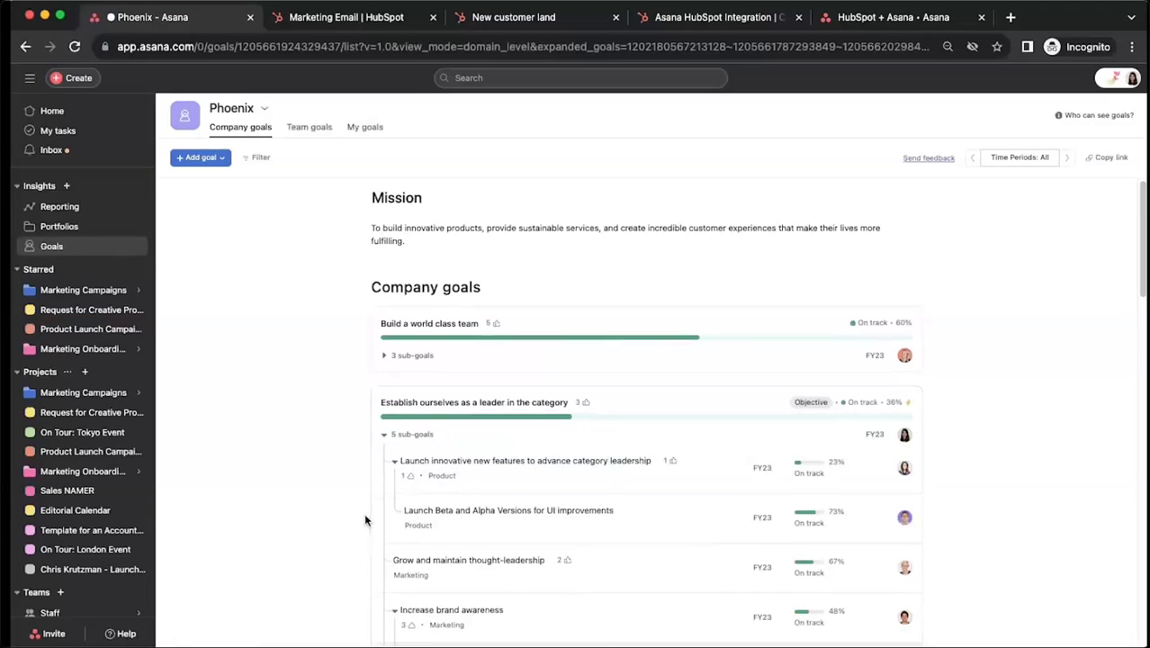
Step: Scroll down through the Phoenix company goals overview
{"action": "scroll", "coordinate": [360, 526], "scroll_direction": "down", "scroll_amount": 3}
{"action": "scroll", "coordinate": [342, 542], "scroll_direction": "down", "scroll_amount": 2}
{"action": "scroll", "coordinate": [342, 549], "scroll_direction": "down", "scroll_amount": 2}
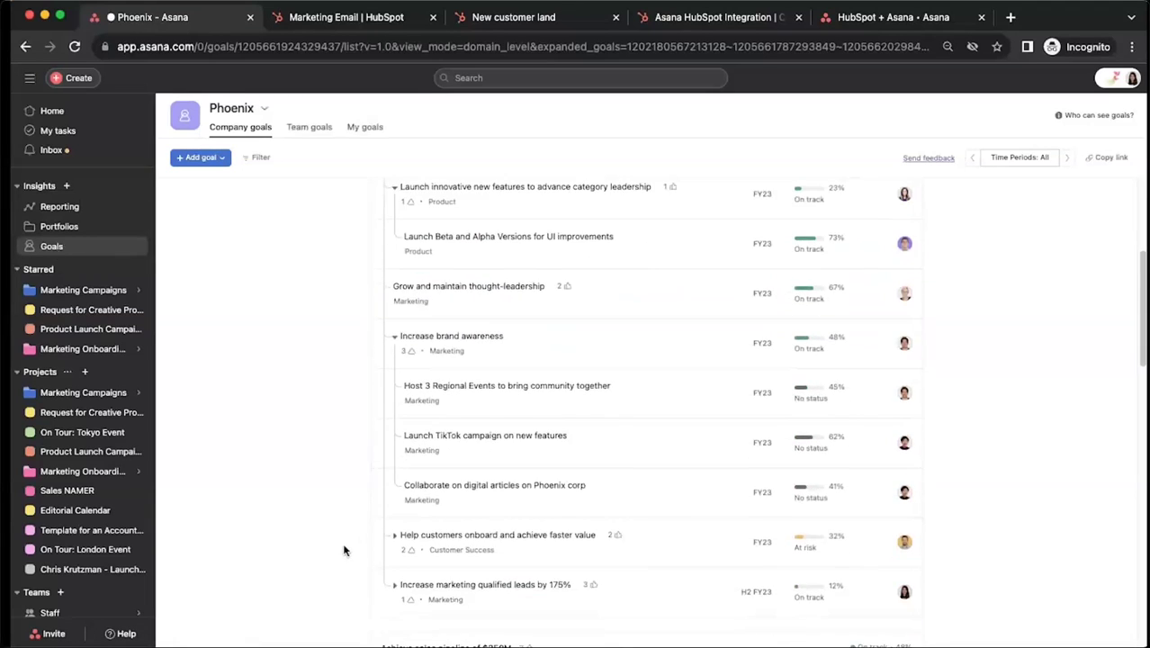
{"action": "scroll", "coordinate": [343, 549], "scroll_direction": "down", "scroll_amount": 2}
{"action": "scroll", "coordinate": [343, 547], "scroll_direction": "down", "scroll_amount": 1}
{"action": "scroll", "coordinate": [343, 547], "scroll_direction": "down", "scroll_amount": 2}
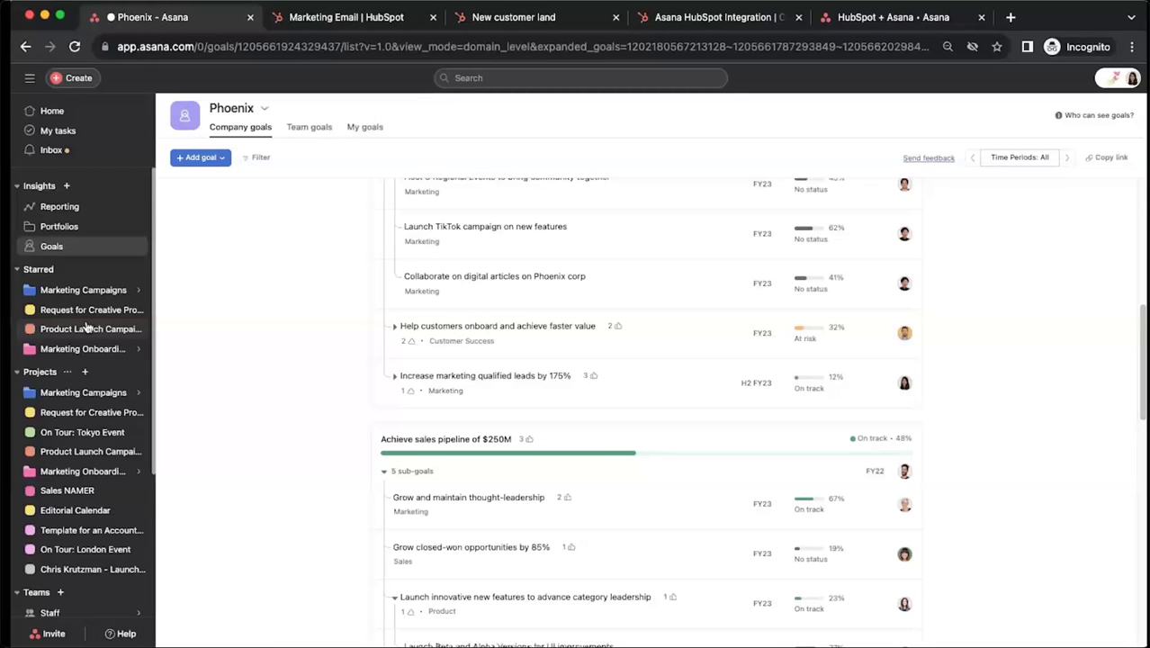
{"action": "mouse_move", "coordinate": [83, 290]}
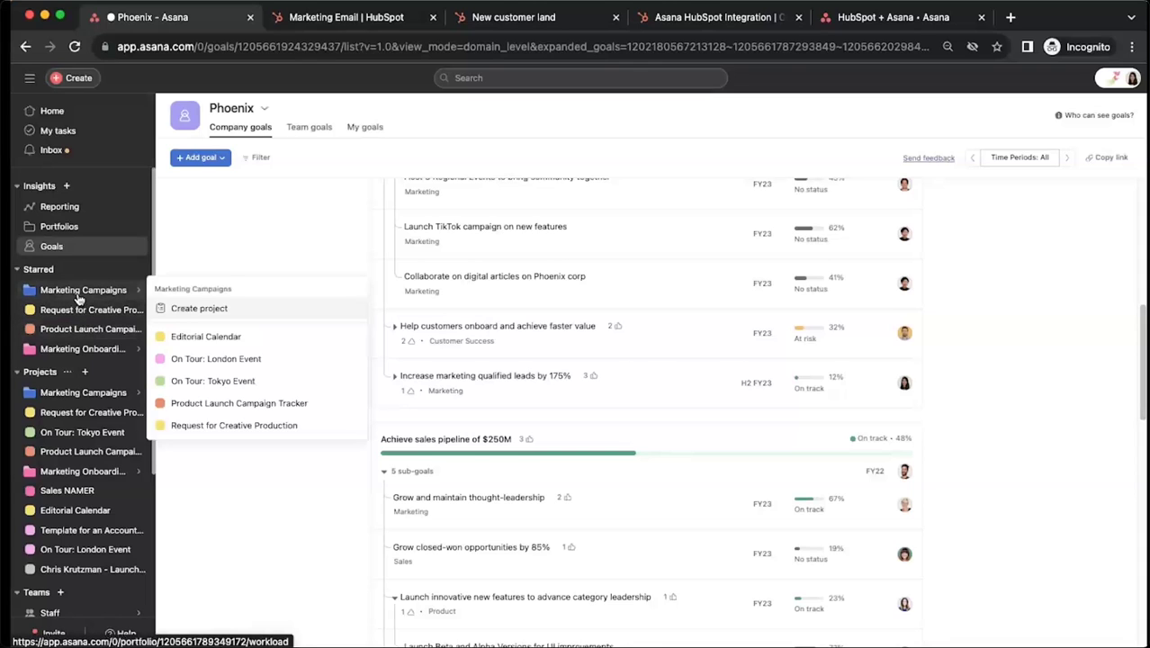
Step: Add HubSpot from the Customize panel's Apps section to the On Tour: Tokyo Event project
{"action": "left_click", "coordinate": [184, 381]}
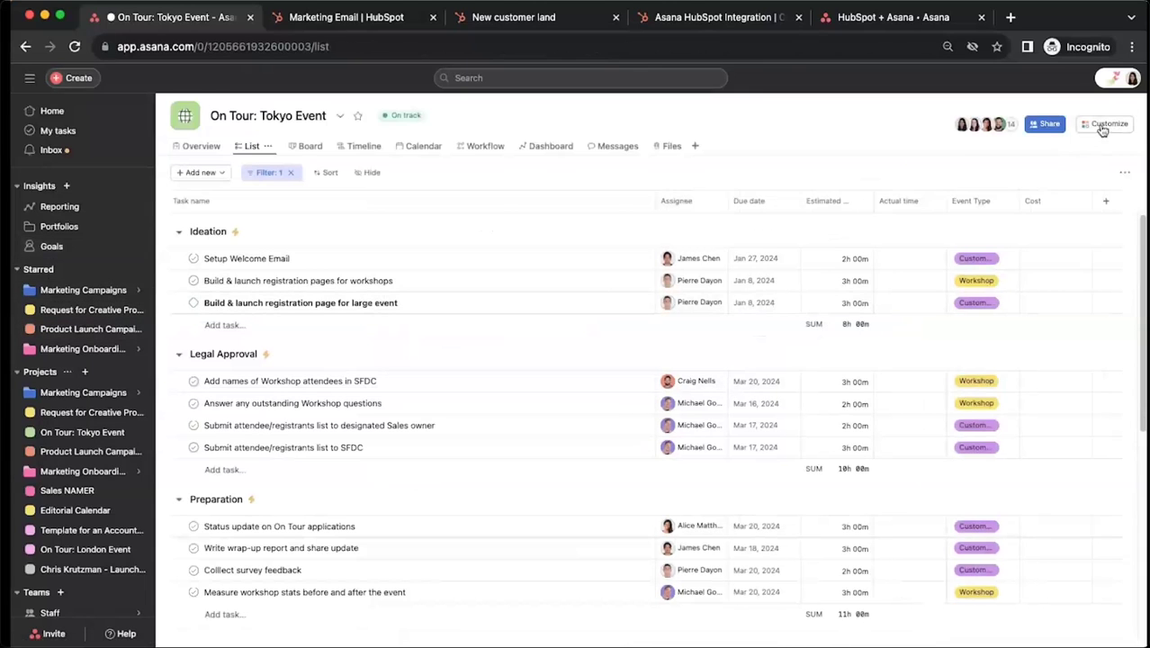
{"action": "left_click", "coordinate": [1103, 126]}
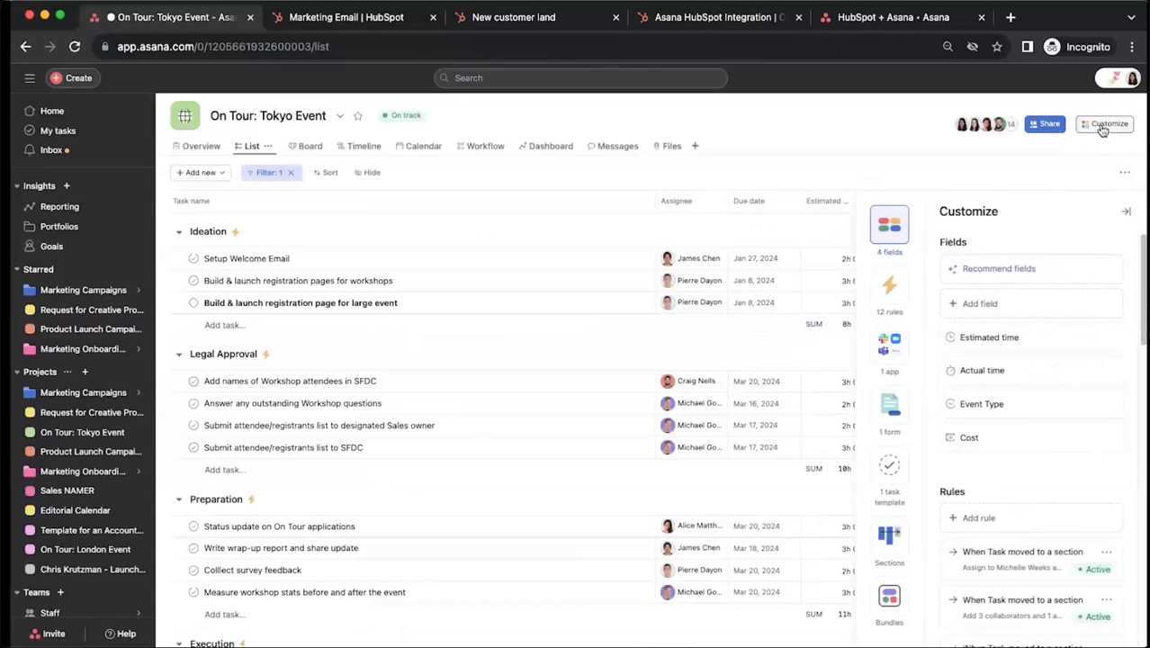
{"action": "left_click", "coordinate": [900, 356]}
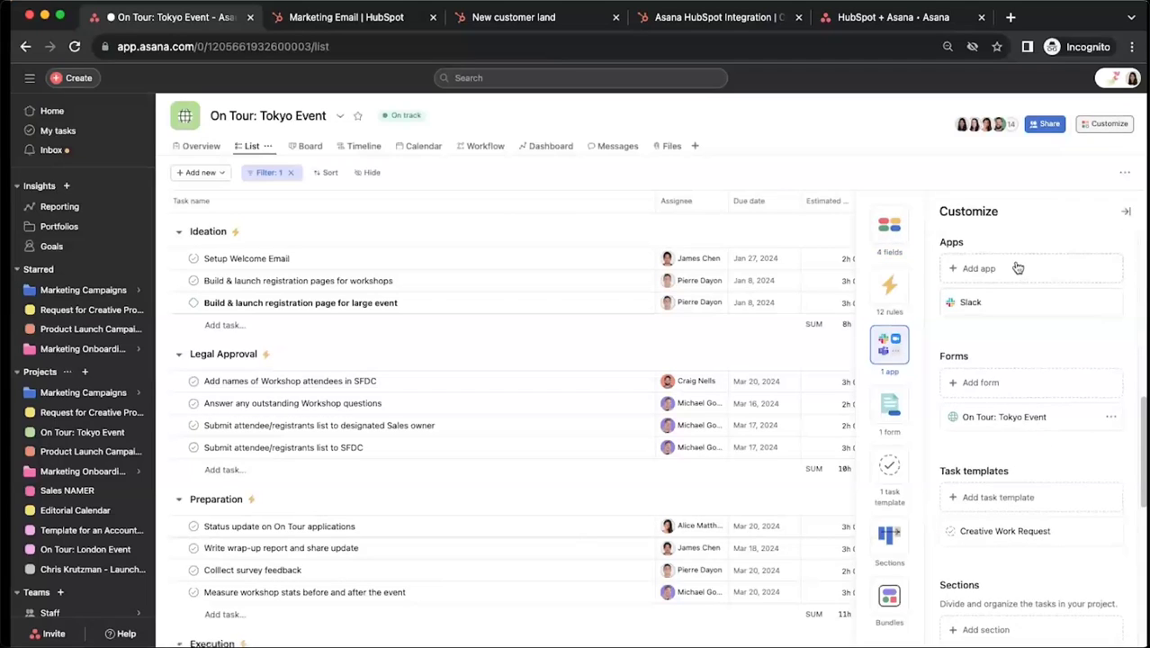
{"action": "left_click", "coordinate": [1014, 264]}
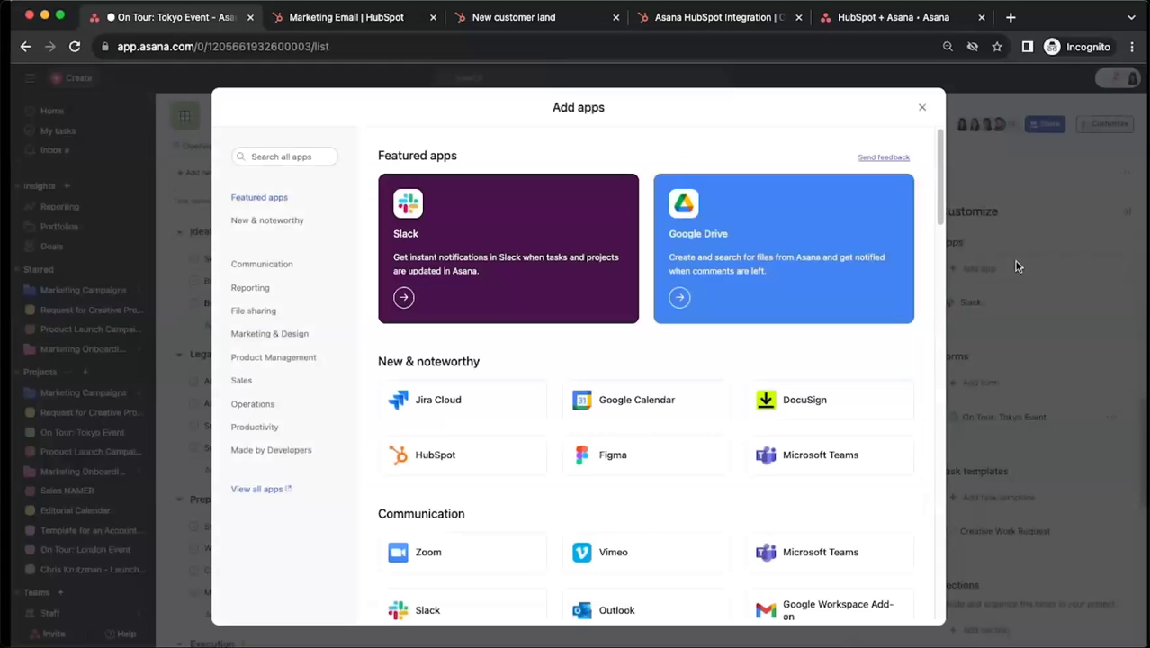
{"action": "left_click", "coordinate": [472, 455]}
{"action": "left_click", "coordinate": [354, 231]}
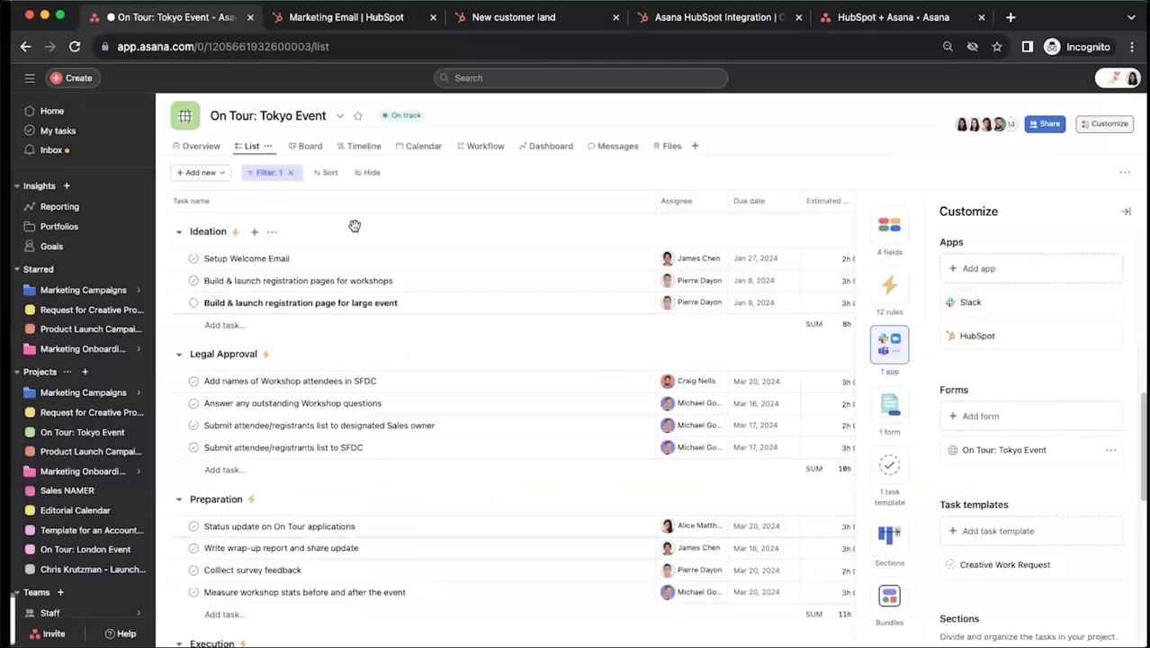
{"action": "left_click", "coordinate": [1125, 212]}
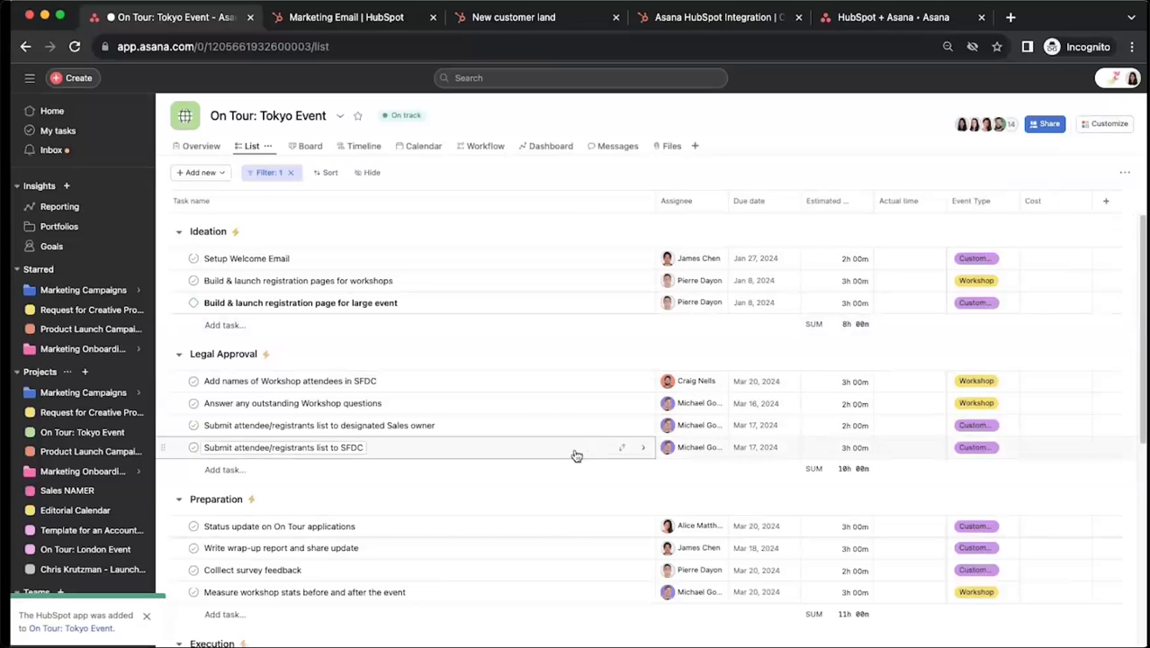
Step: Open the Build & launch registration page task and copy the HubSpot marketing email's URL
{"action": "left_click", "coordinate": [552, 308]}
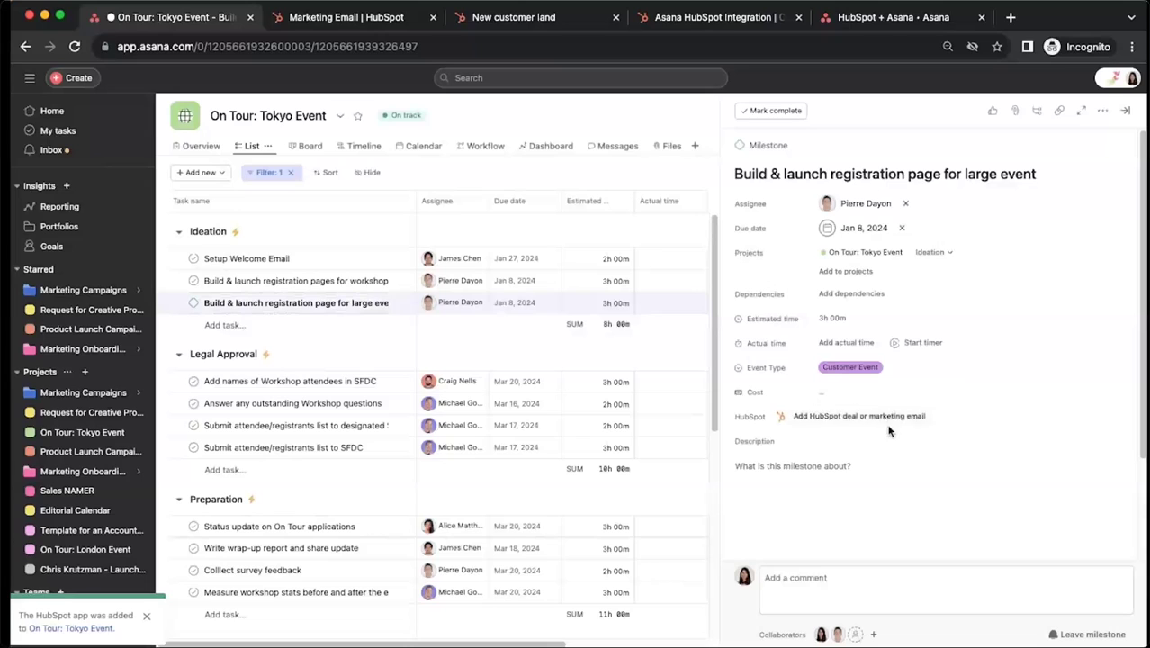
{"action": "left_click", "coordinate": [895, 420]}
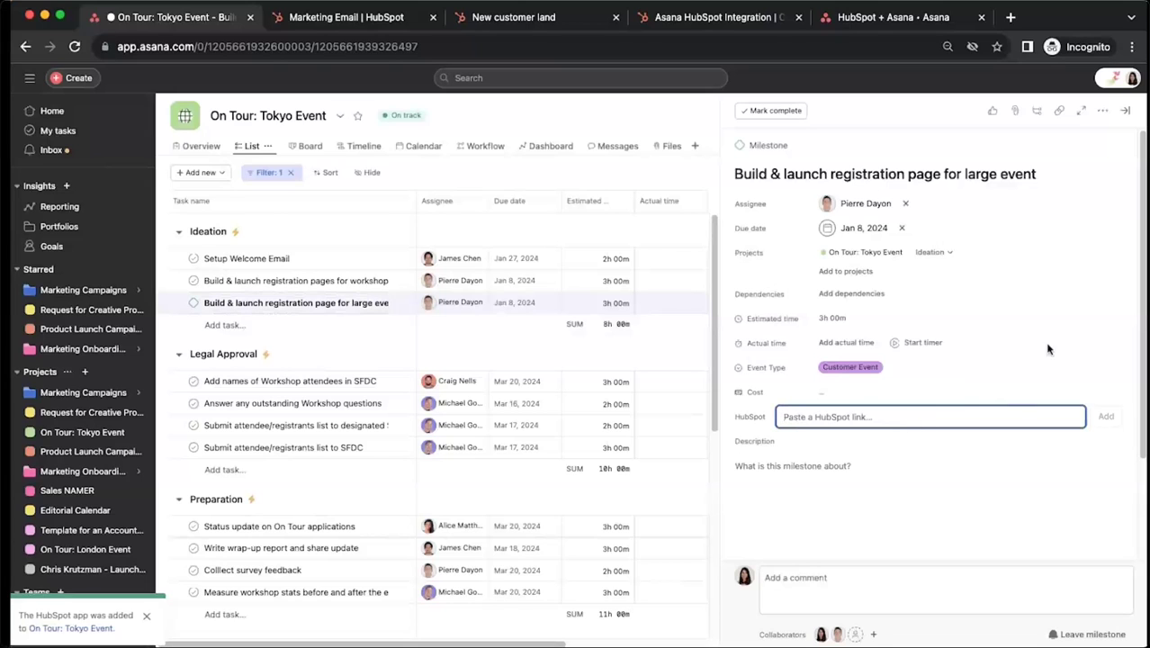
{"action": "left_click", "coordinate": [351, 16]}
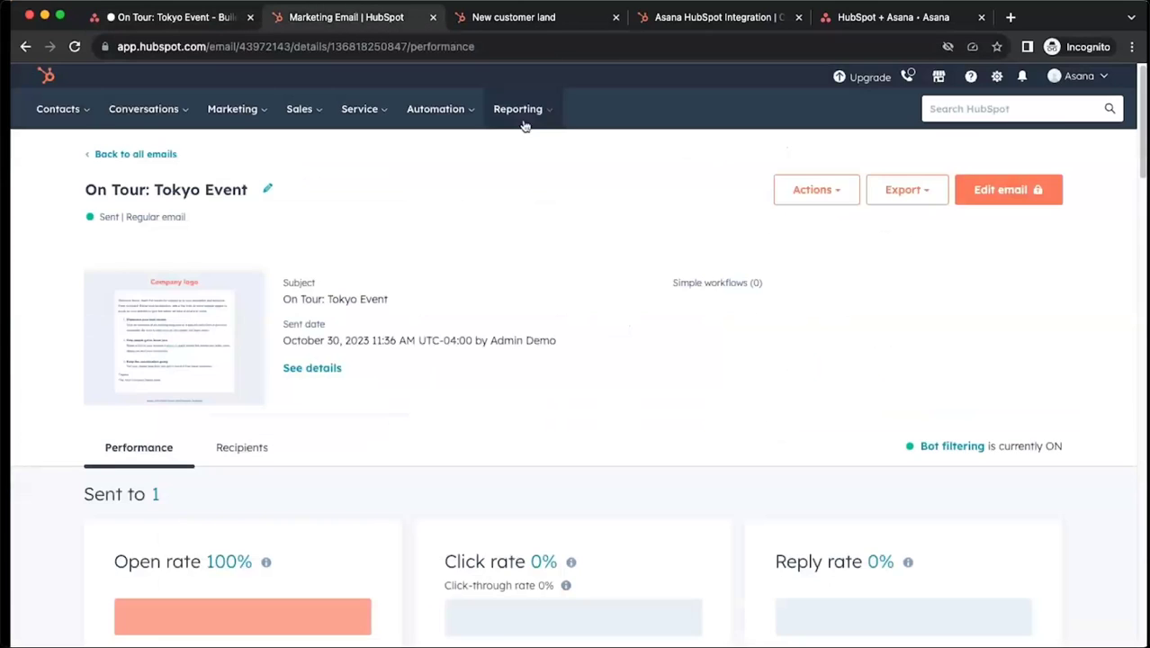
{"action": "left_click", "coordinate": [413, 46]}
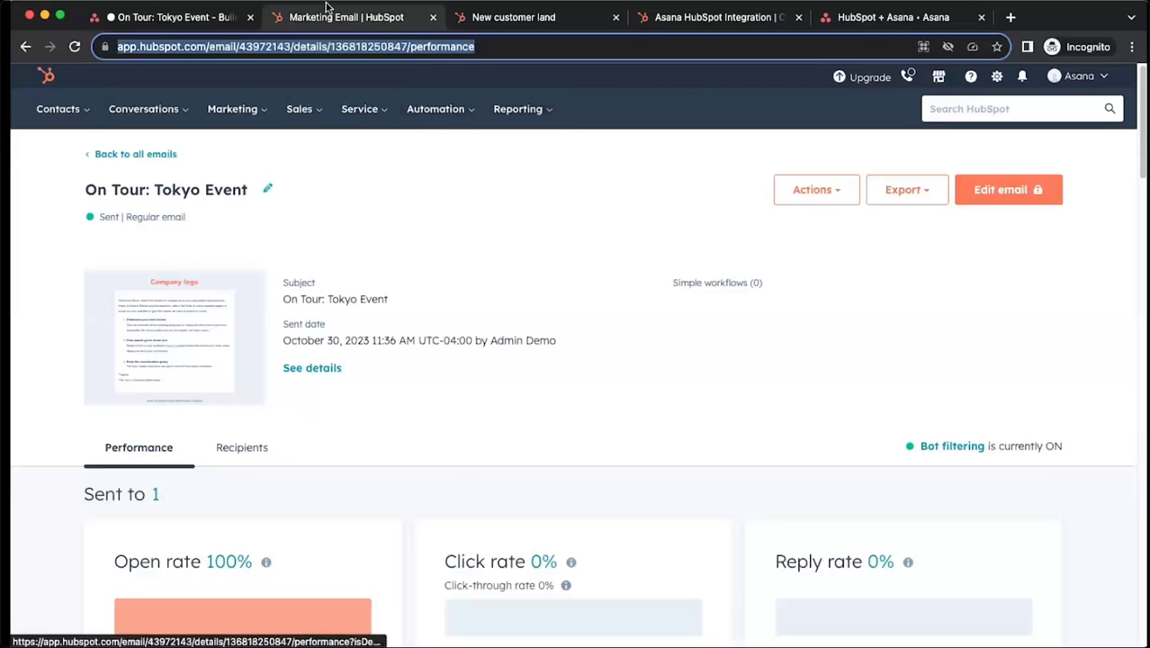
Step: Paste the copied email link into the task's HubSpot field, attach it, and close the task
{"action": "left_click", "coordinate": [205, 17]}
{"action": "left_click", "coordinate": [890, 415]}
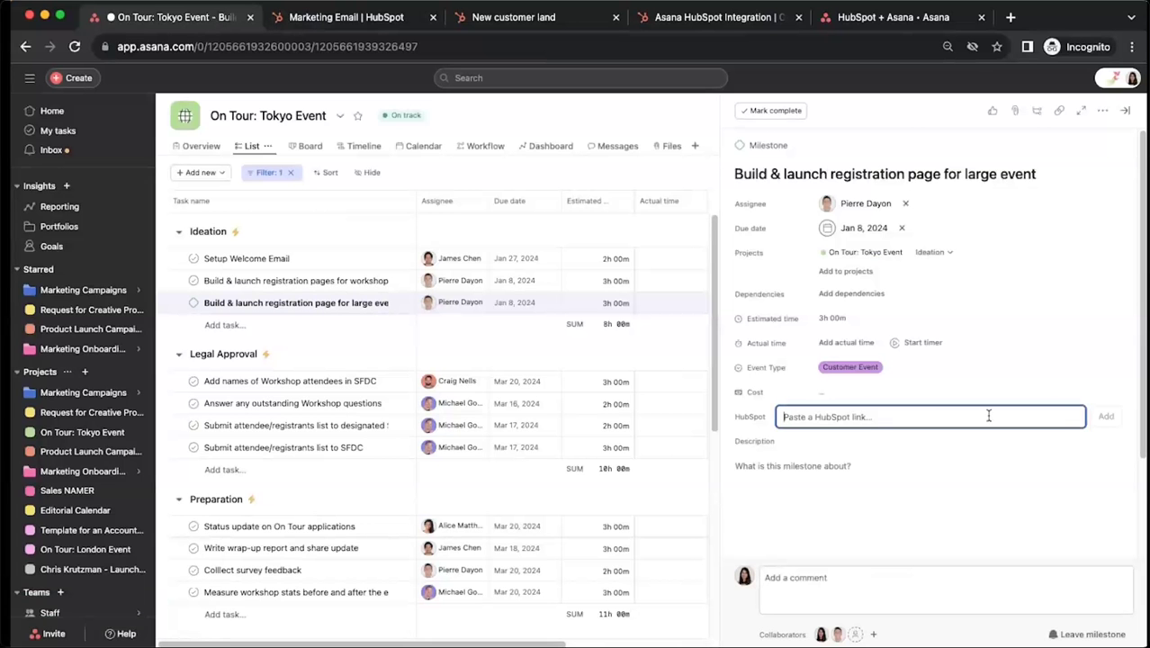
{"action": "key", "text": "ctrl+v"}
{"action": "left_click", "coordinate": [1107, 426]}
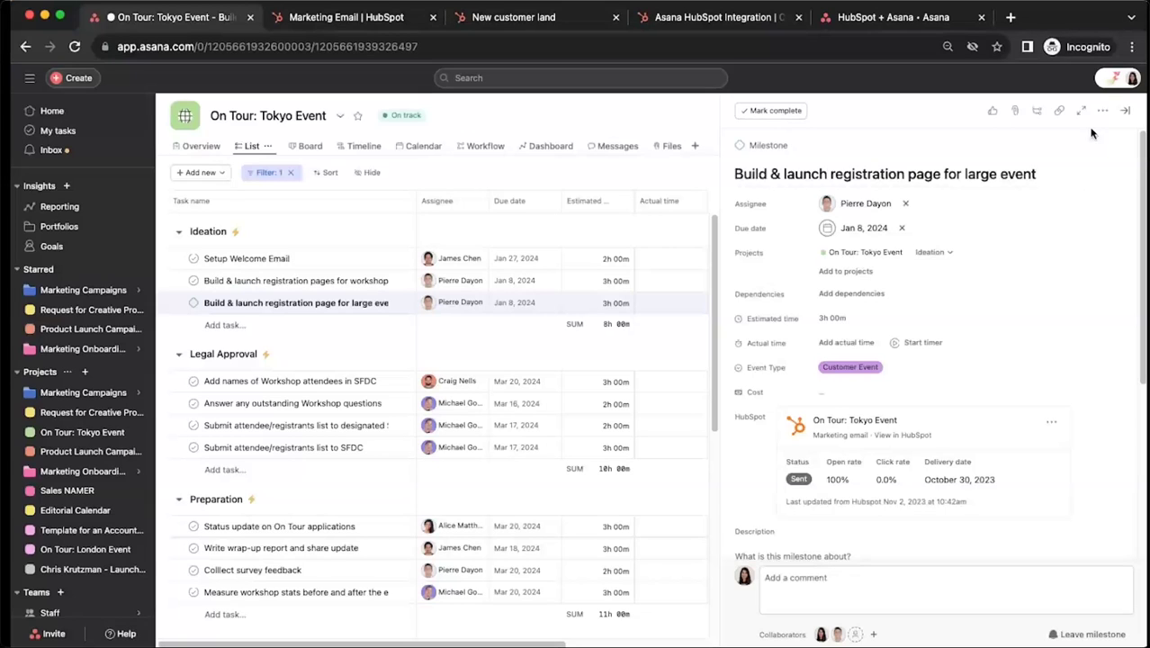
{"action": "left_click", "coordinate": [1126, 112]}
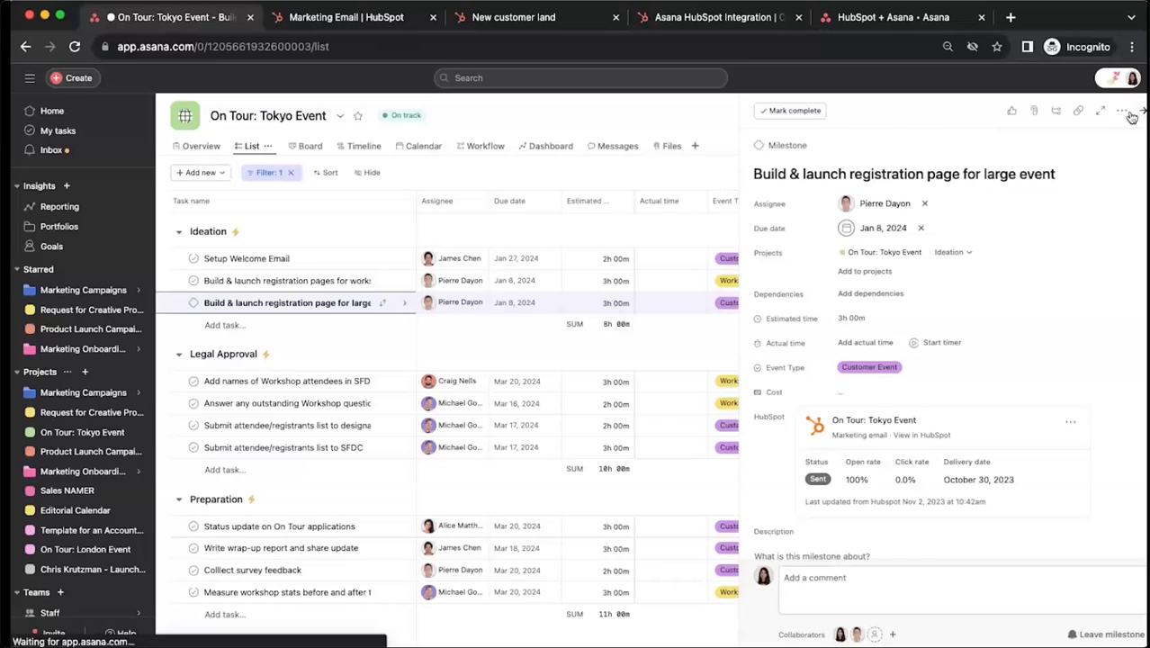
Step: Paste the New customer land deal URL into the SFDC workshop attendees task's HubSpot field
{"action": "left_click", "coordinate": [1135, 113]}
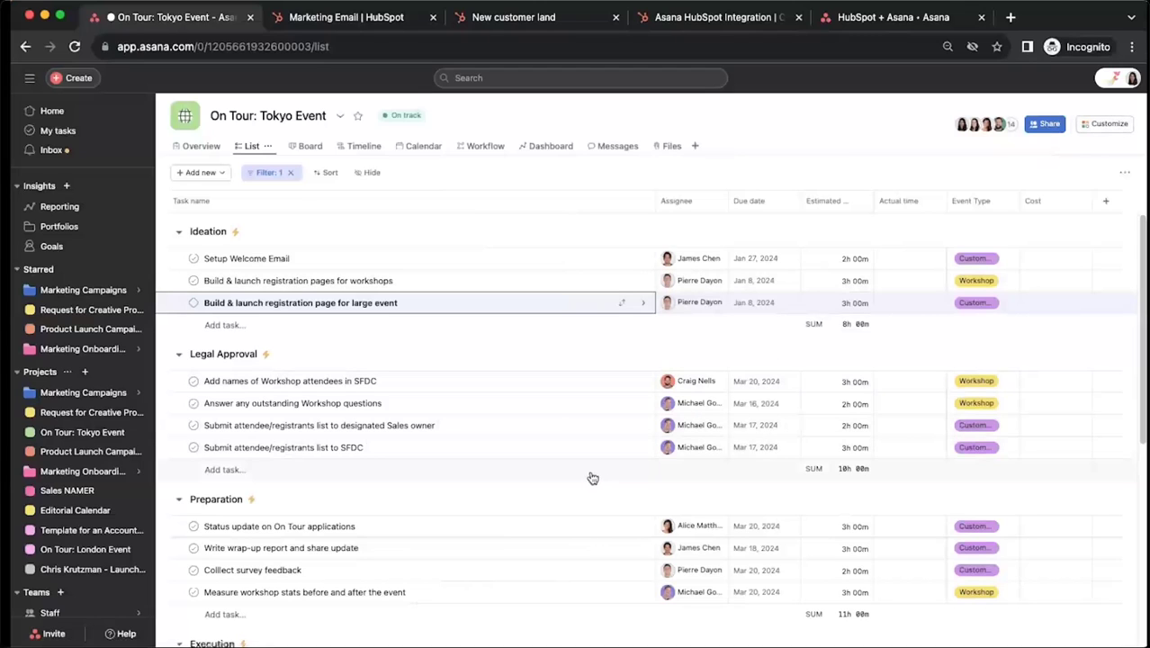
{"action": "left_click", "coordinate": [442, 381]}
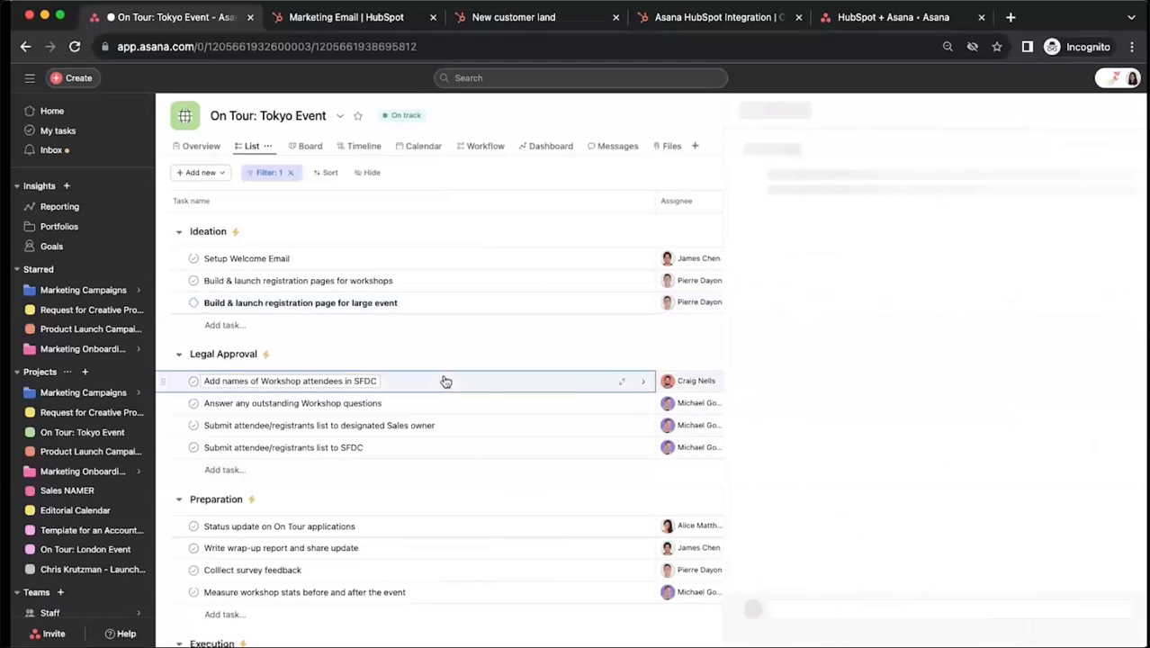
{"action": "left_click", "coordinate": [535, 20]}
{"action": "left_click", "coordinate": [359, 47]}
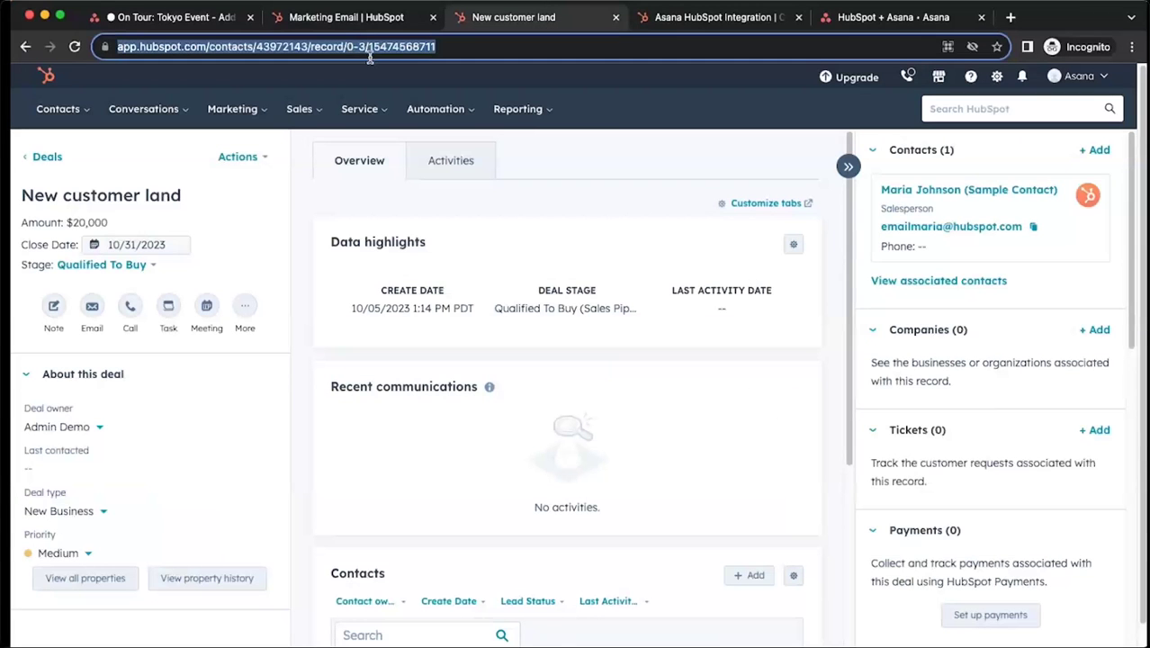
{"action": "left_click", "coordinate": [185, 20]}
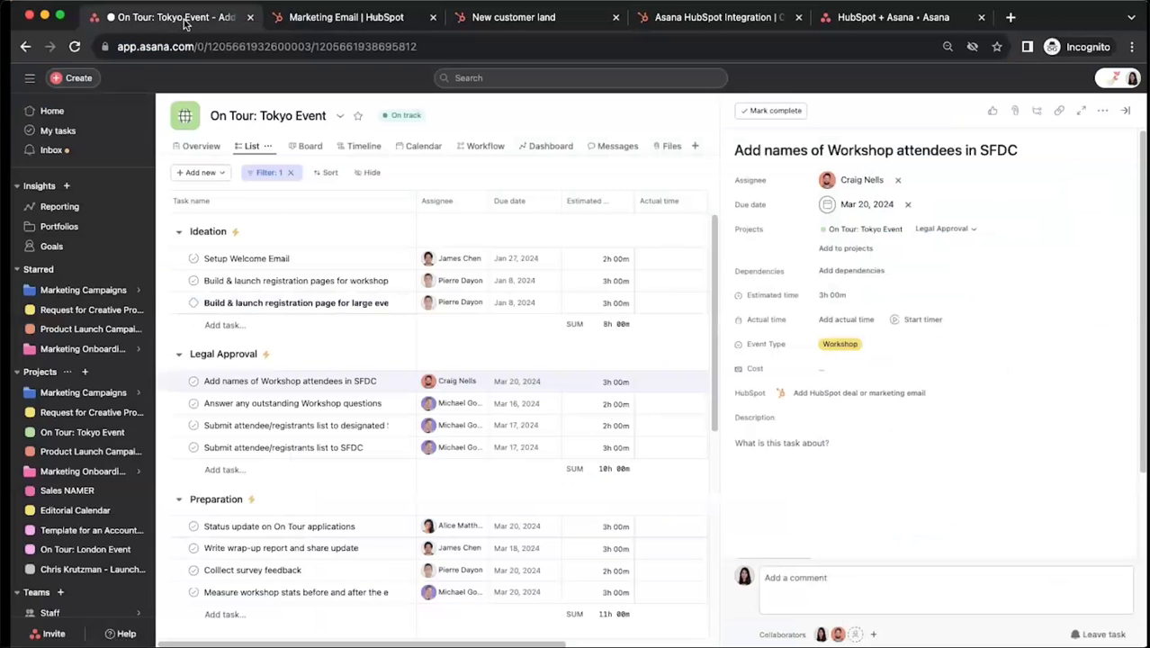
{"action": "left_click", "coordinate": [855, 392]}
{"action": "key", "text": "ctrl+v"}
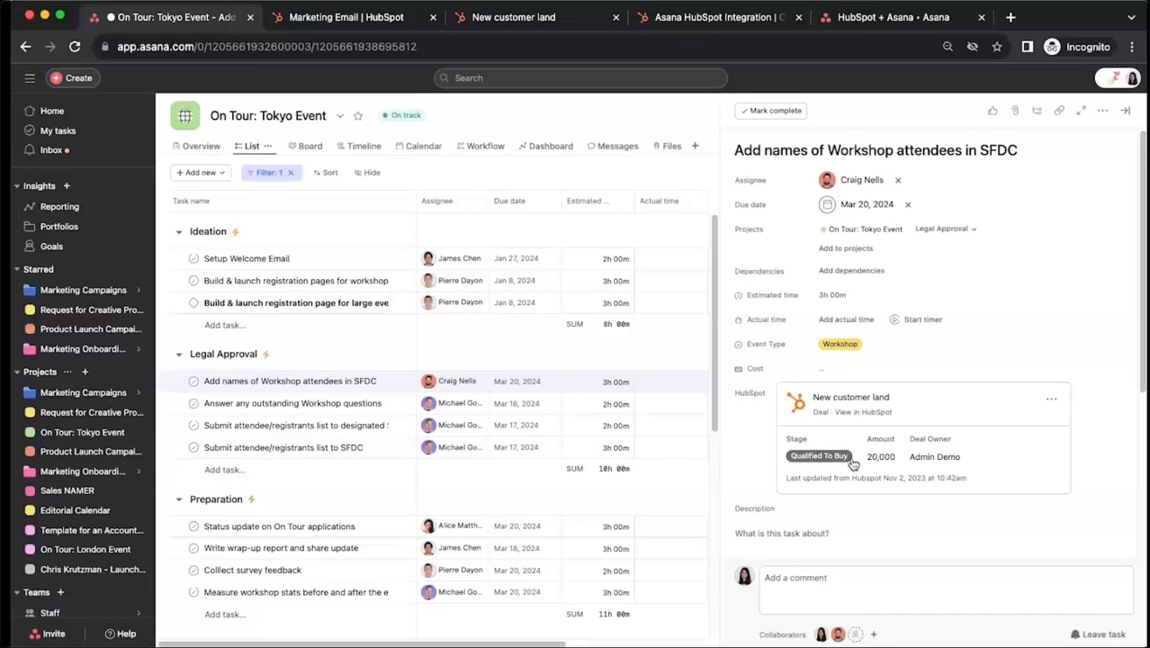
Step: Open the HubSpot app details in the Sales NAMER project's Customize panel
{"action": "left_click", "coordinate": [56, 493]}
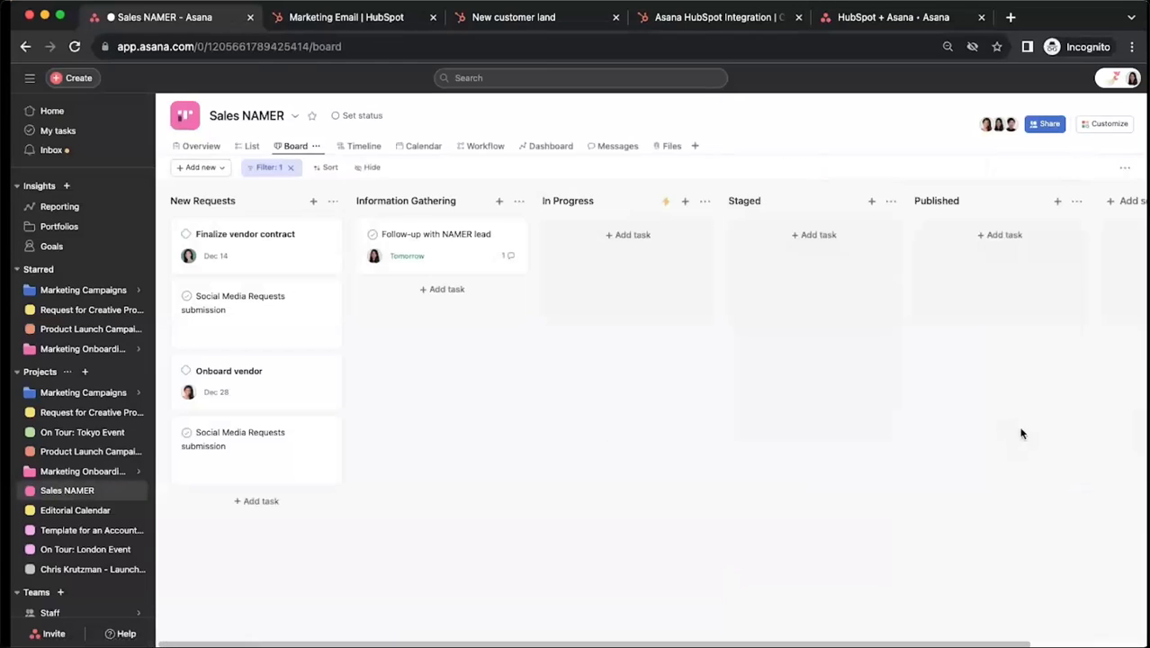
{"action": "left_click", "coordinate": [1111, 132]}
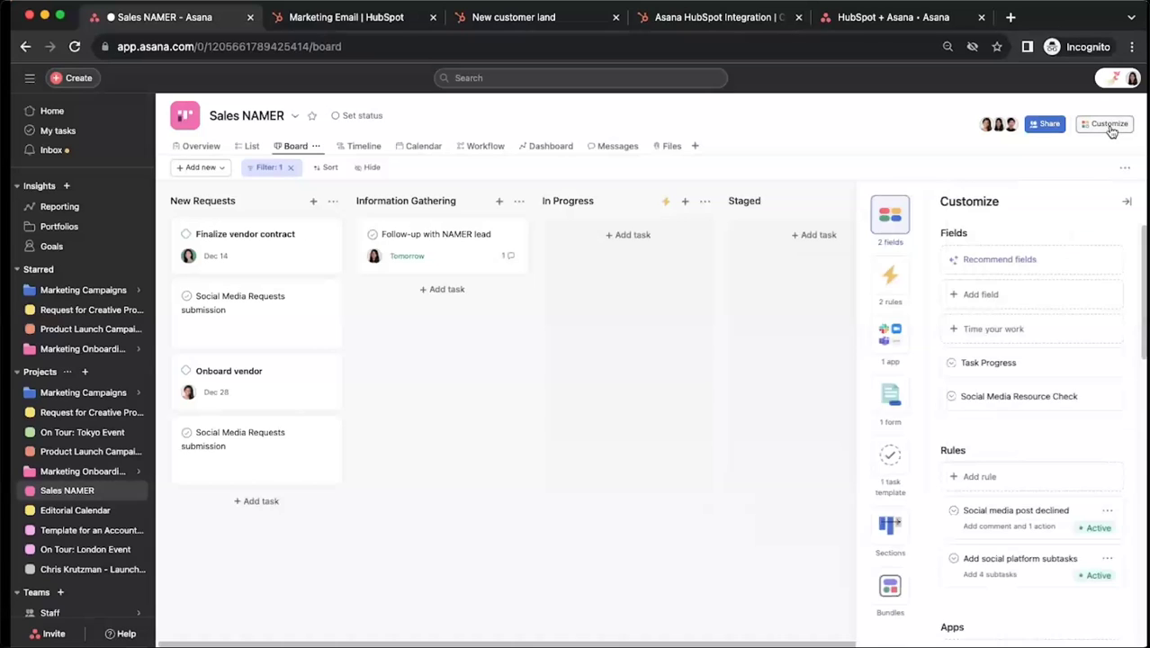
{"action": "left_click", "coordinate": [891, 340]}
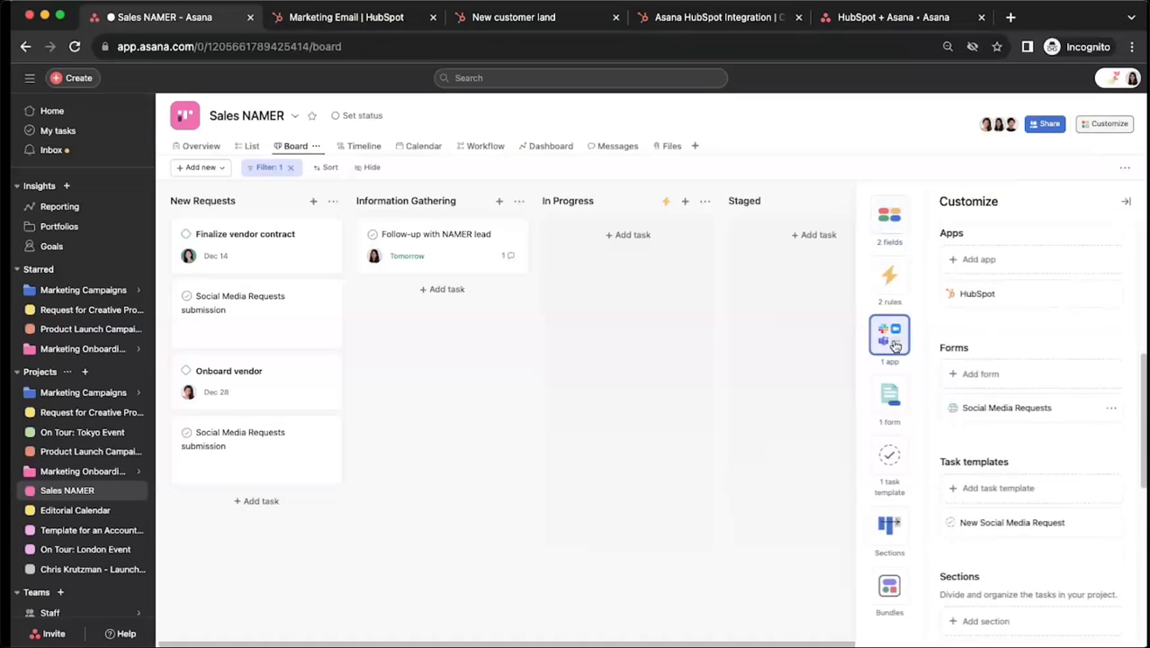
{"action": "left_click", "coordinate": [1006, 295]}
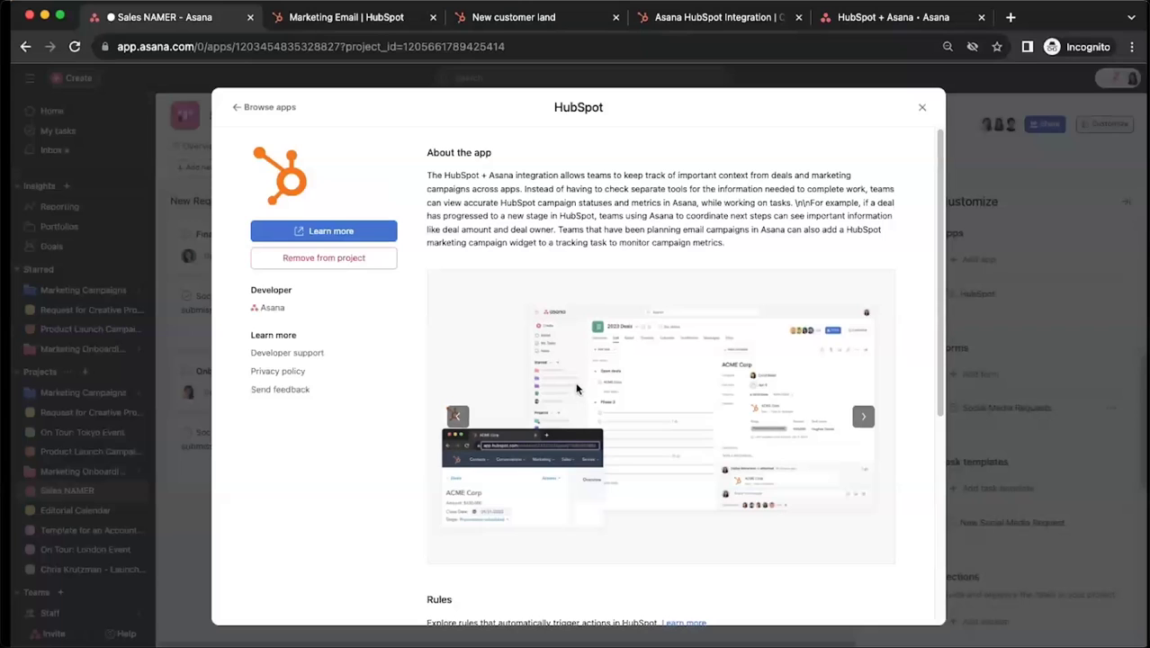
{"action": "scroll", "coordinate": [722, 346], "scroll_direction": "down", "scroll_amount": 1}
{"action": "scroll", "coordinate": [722, 378], "scroll_direction": "down", "scroll_amount": 4}
{"action": "scroll", "coordinate": [722, 379], "scroll_direction": "down", "scroll_amount": 1}
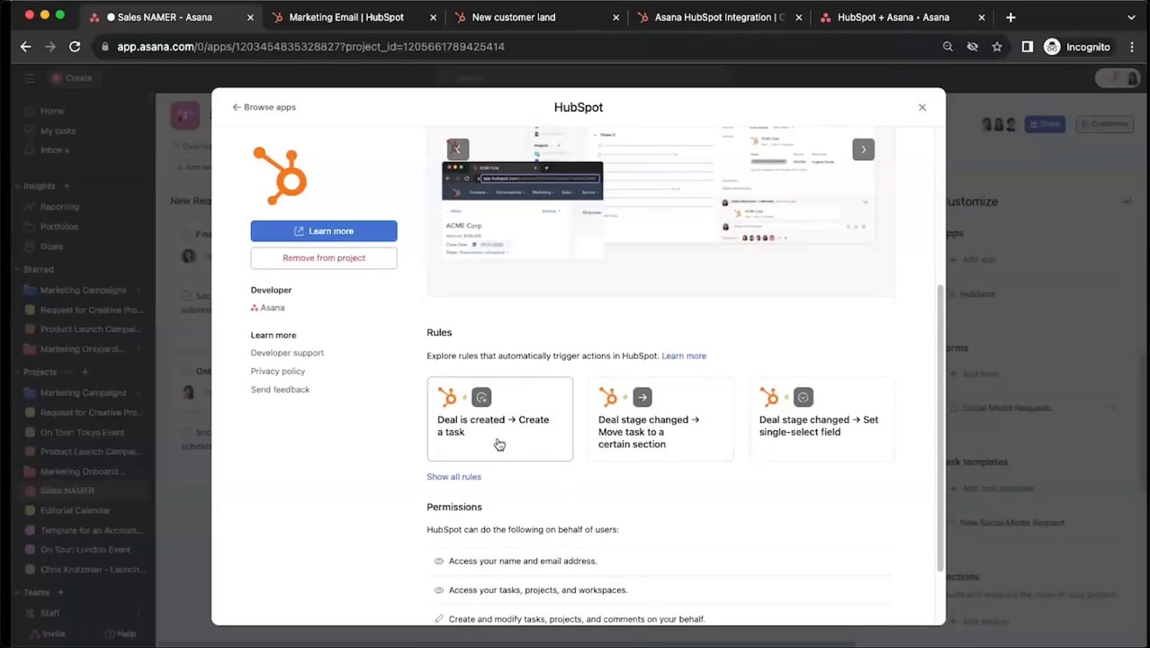
Step: Create a 'Deal is created' Sales Pipeline rule that makes an assigned 'new Lead' task
{"action": "left_click", "coordinate": [499, 444]}
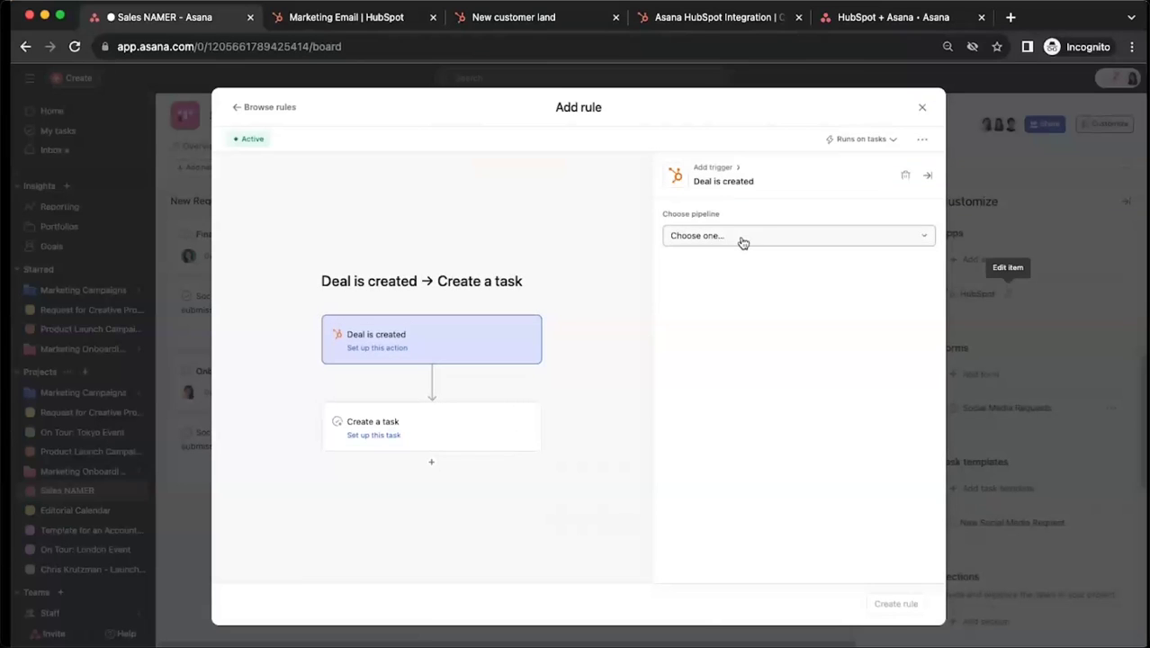
{"action": "left_click", "coordinate": [743, 237]}
{"action": "left_click", "coordinate": [741, 284]}
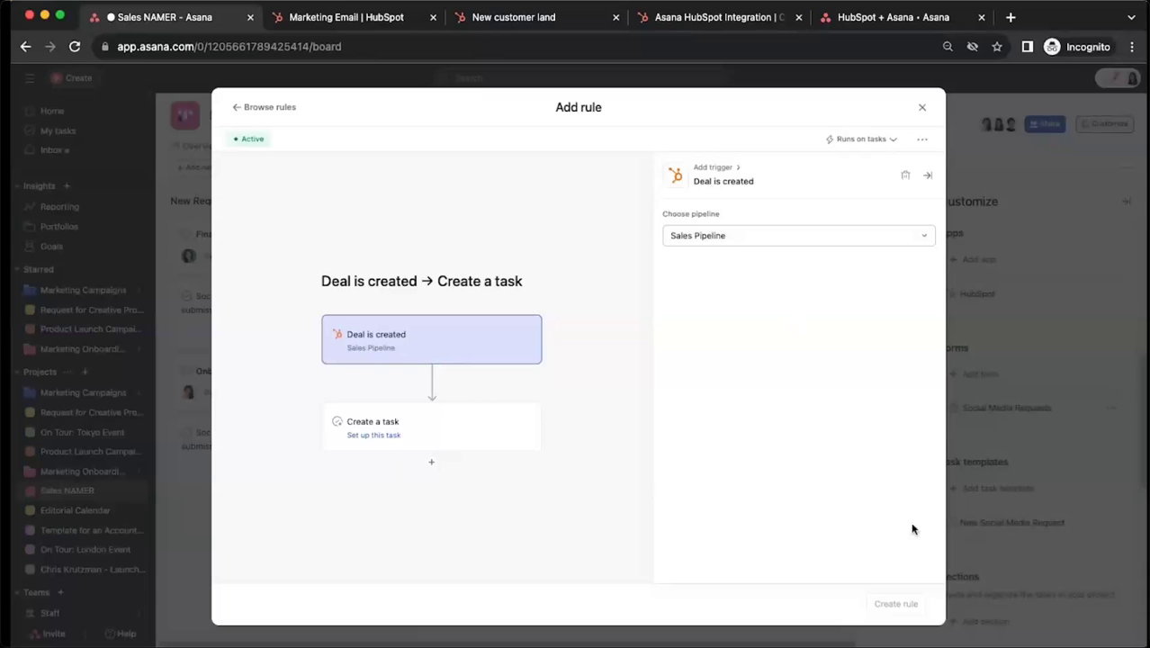
{"action": "left_click", "coordinate": [444, 430]}
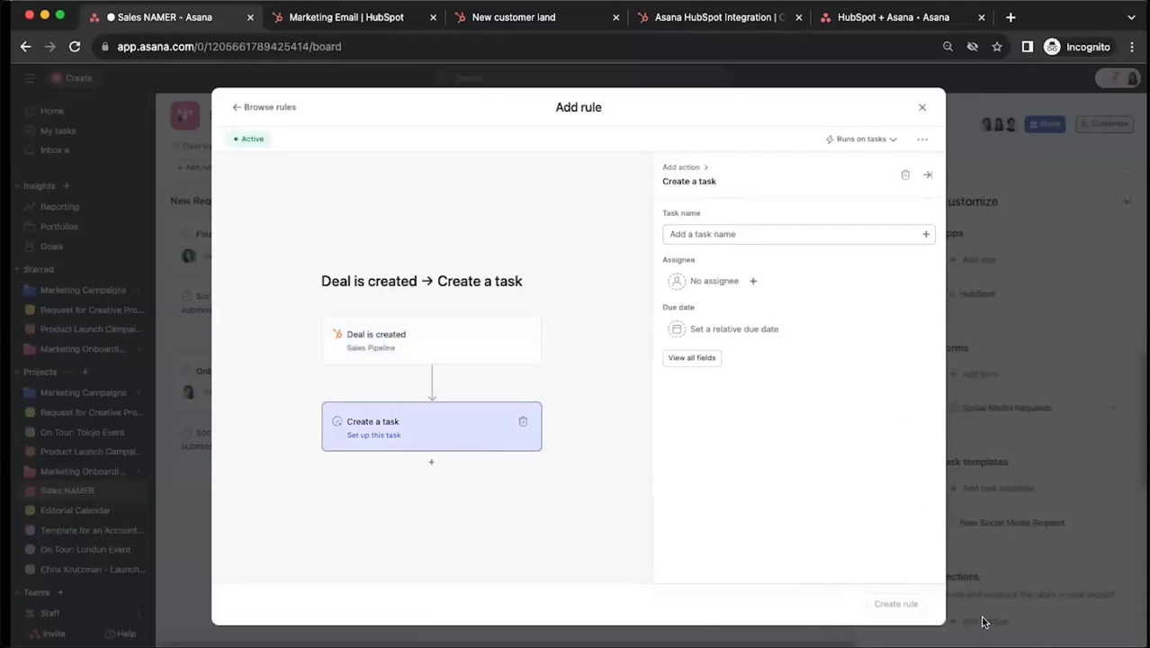
{"action": "left_click", "coordinate": [809, 233]}
{"action": "type", "text": "n"}
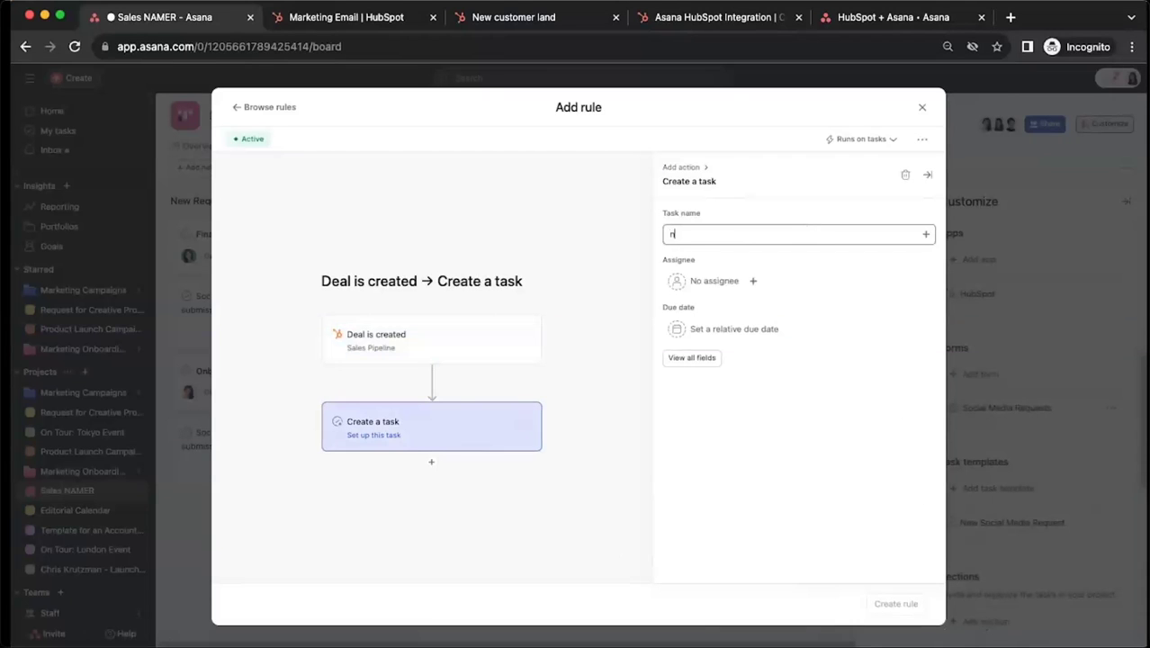
{"action": "type", "text": "ew Lead"}
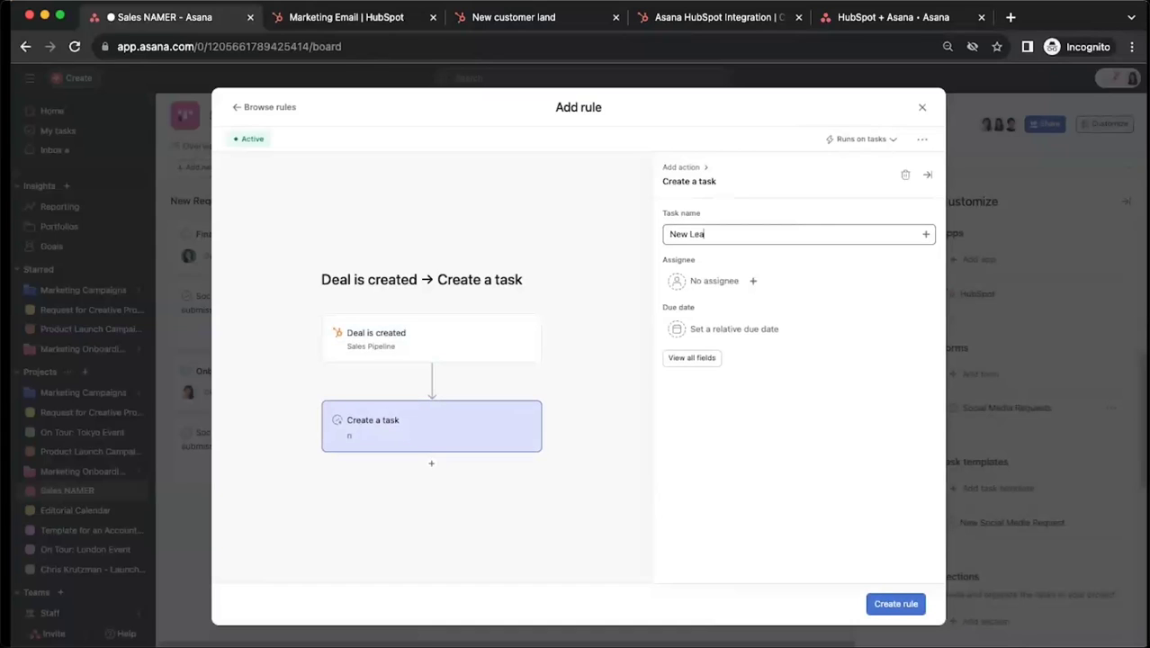
{"action": "left_click", "coordinate": [719, 282]}
{"action": "left_click", "coordinate": [724, 306]}
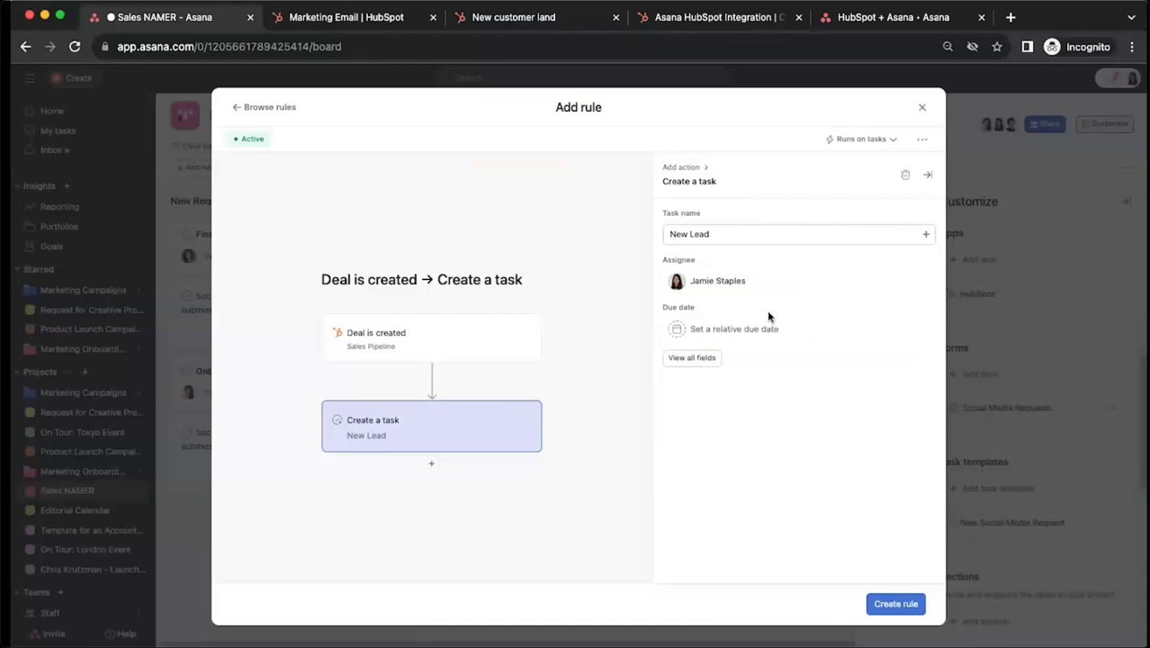
{"action": "left_click", "coordinate": [895, 605]}
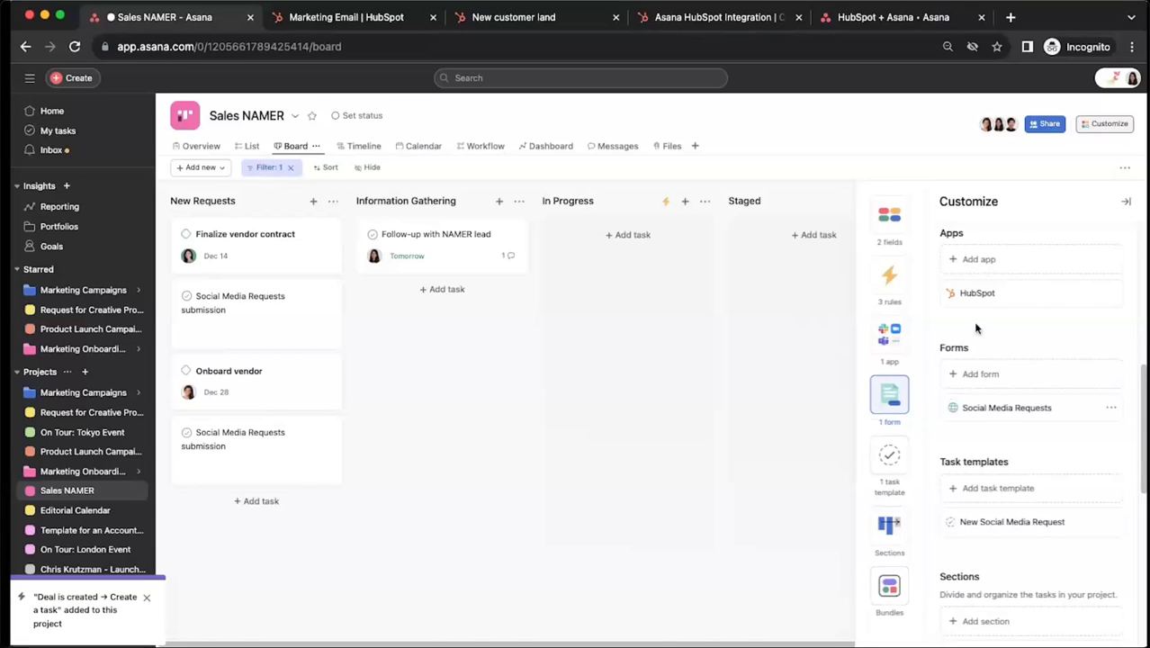
Step: Start a custom rule triggered by HubSpot Deal amount changed in the Sales Pipeline
{"action": "left_click", "coordinate": [891, 284]}
{"action": "left_click", "coordinate": [988, 258]}
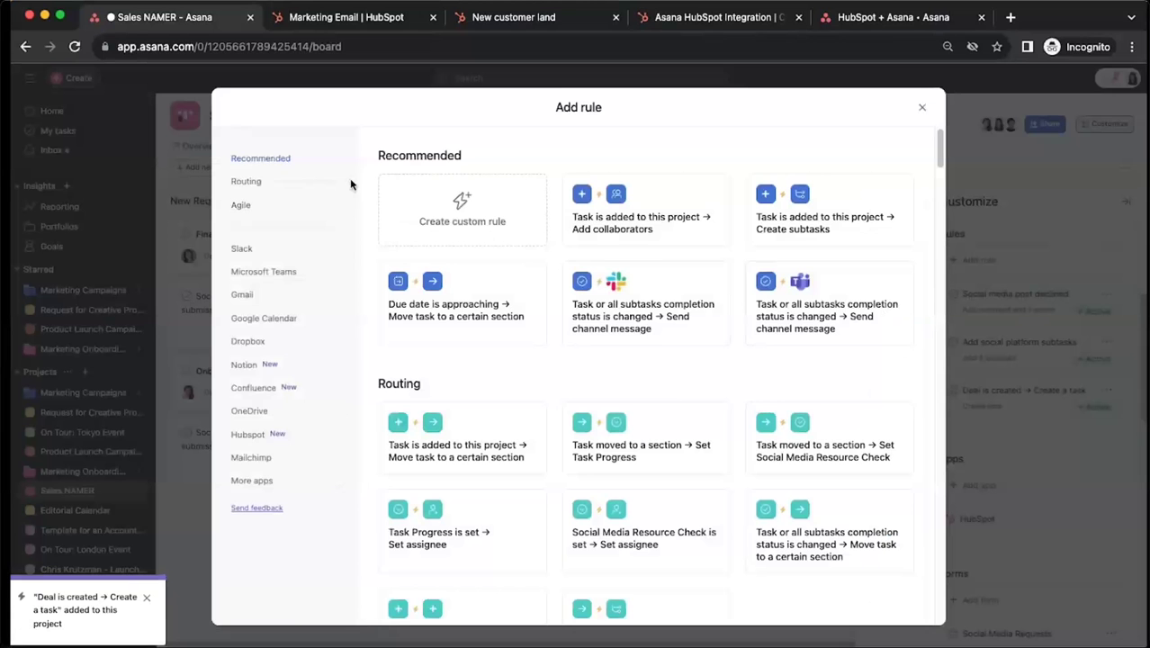
{"action": "left_click", "coordinate": [419, 192]}
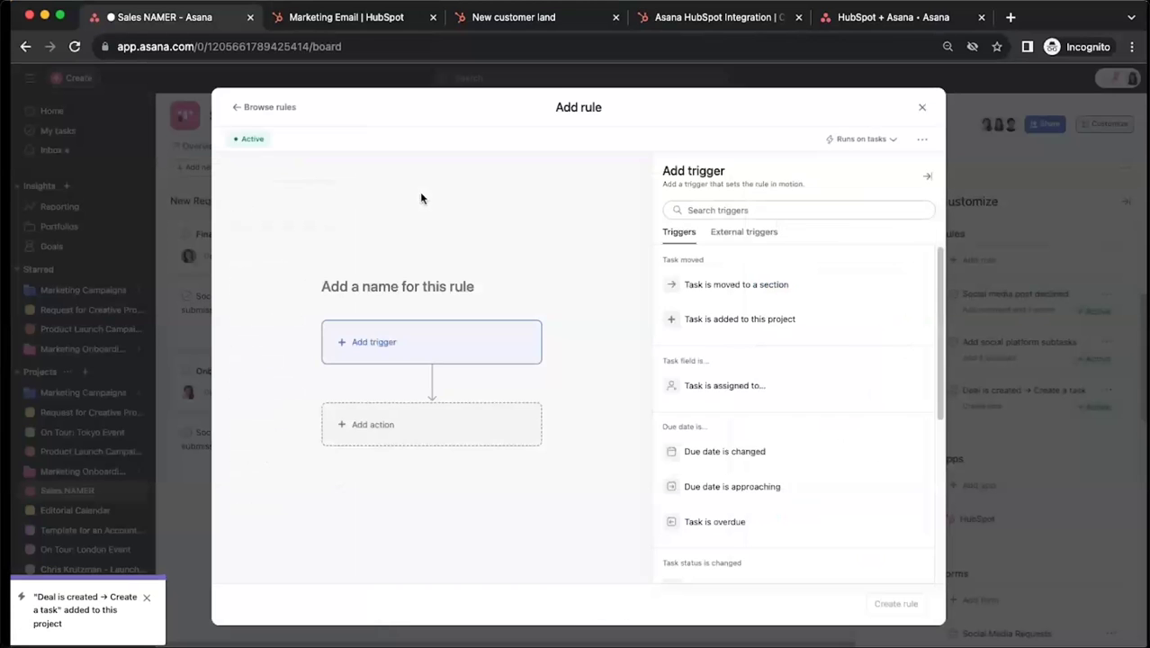
{"action": "left_click", "coordinate": [729, 210]}
{"action": "left_click", "coordinate": [720, 233]}
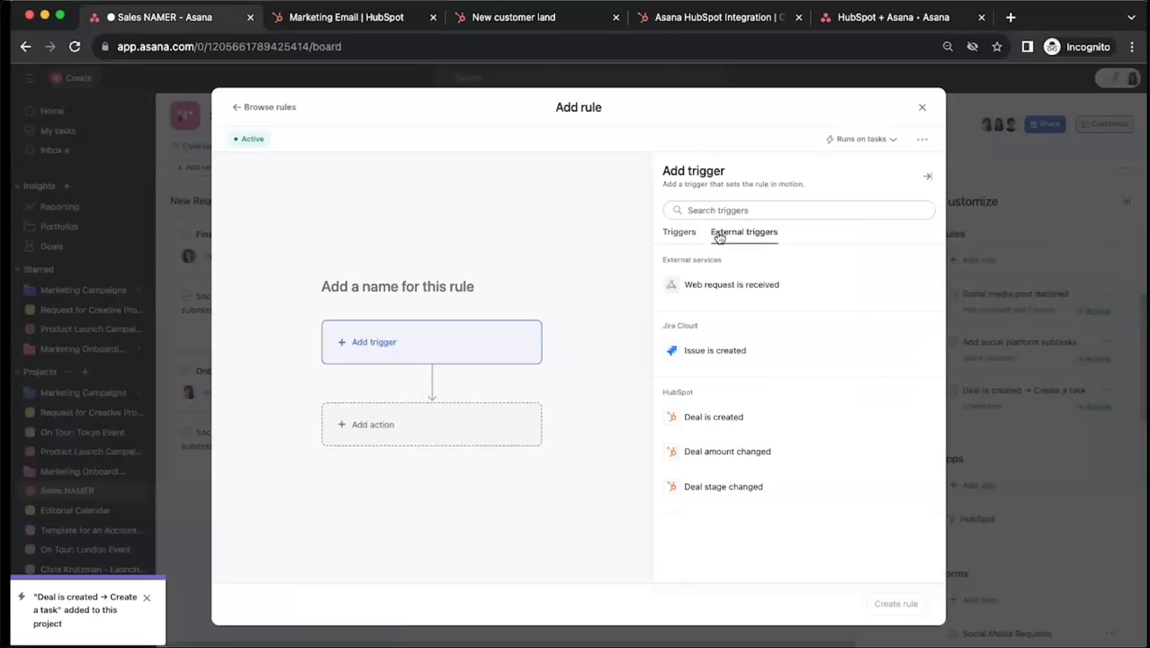
{"action": "left_click", "coordinate": [720, 452]}
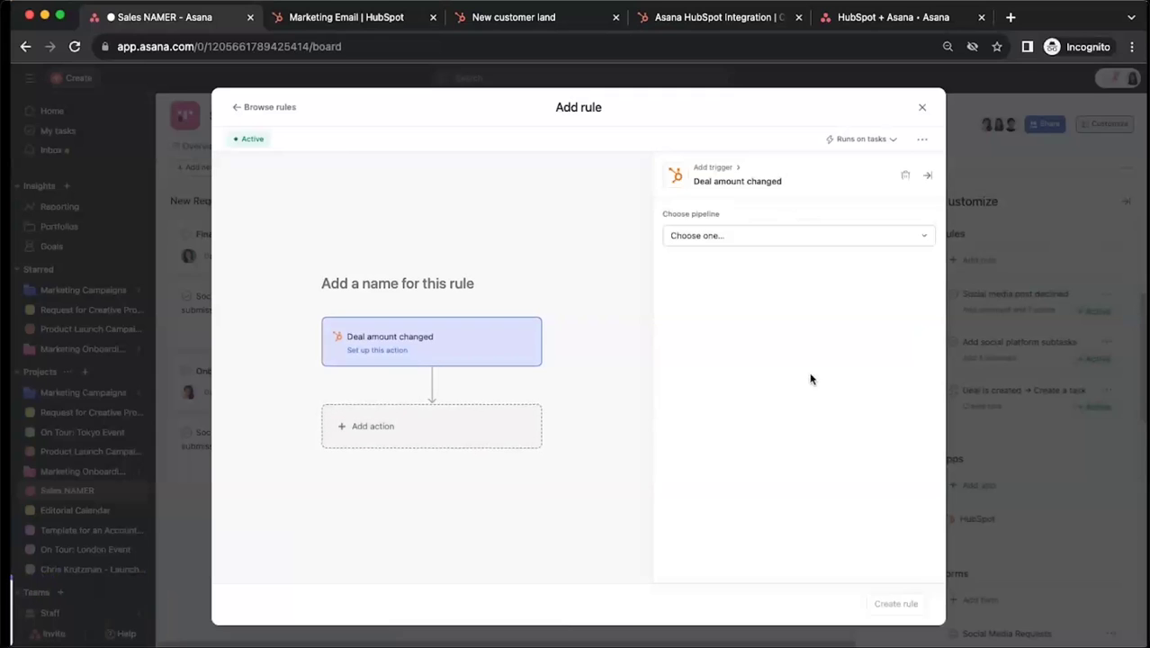
{"action": "left_click", "coordinate": [774, 235]}
{"action": "left_click", "coordinate": [753, 284]}
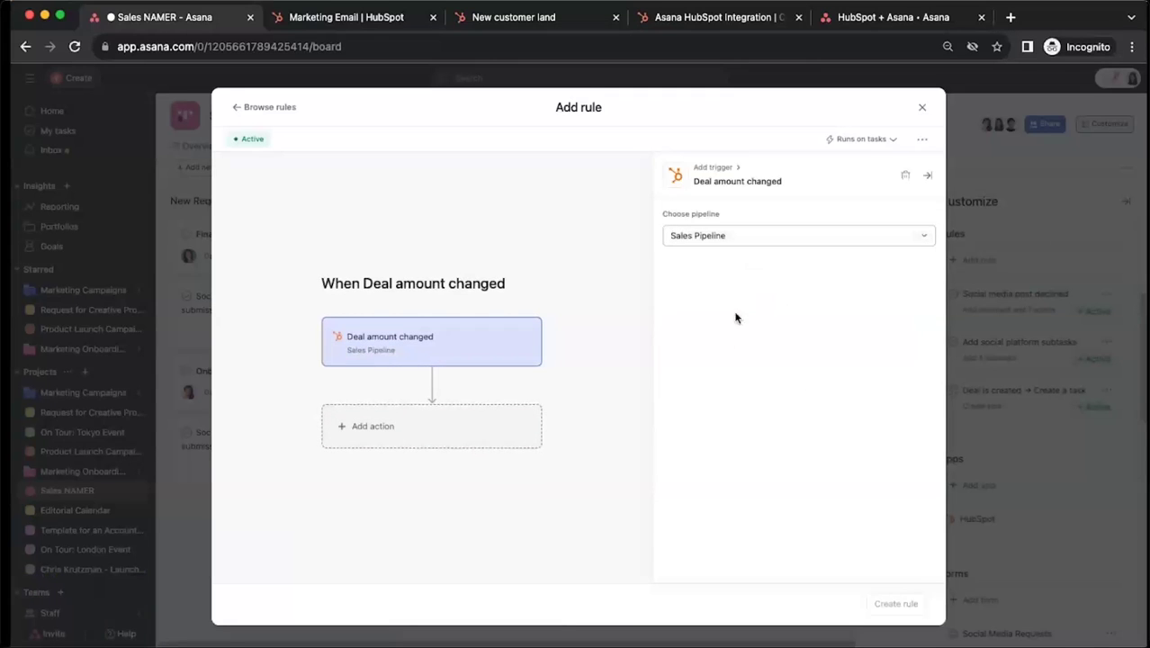
Step: Add a comment action 'Dealamount has changed to' plus the Deal Amount variable, and save
{"action": "left_click", "coordinate": [470, 426]}
{"action": "scroll", "coordinate": [841, 335], "scroll_direction": "down", "scroll_amount": 1}
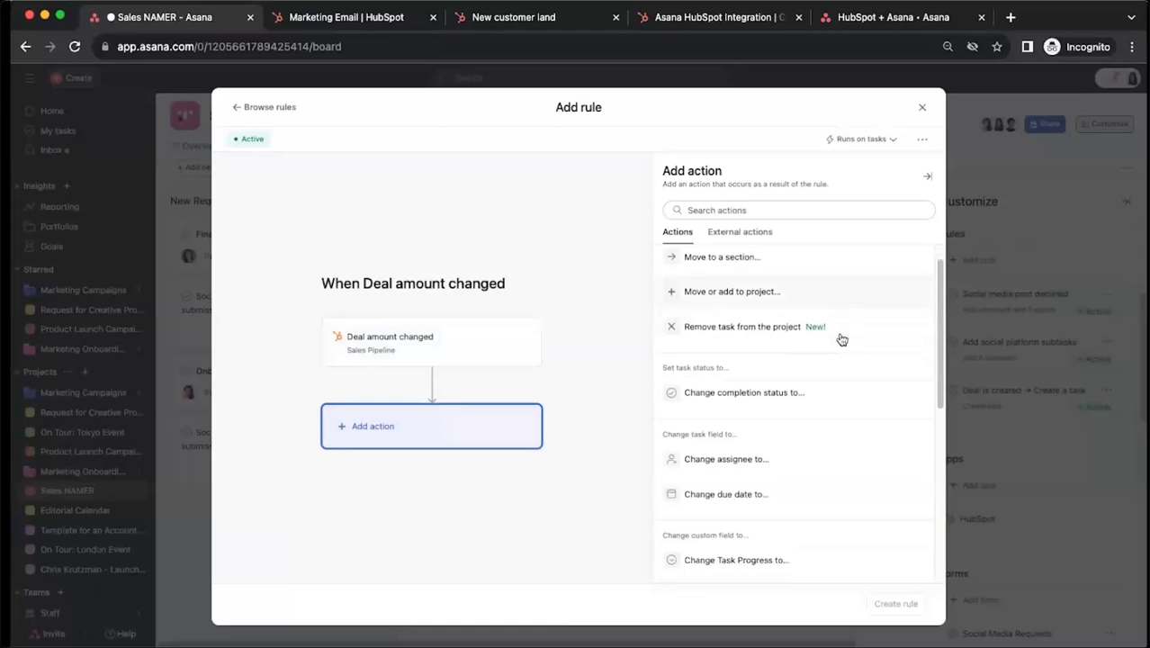
{"action": "scroll", "coordinate": [841, 338], "scroll_direction": "down", "scroll_amount": 1}
{"action": "scroll", "coordinate": [841, 339], "scroll_direction": "down", "scroll_amount": 4}
{"action": "scroll", "coordinate": [842, 339], "scroll_direction": "down", "scroll_amount": 2}
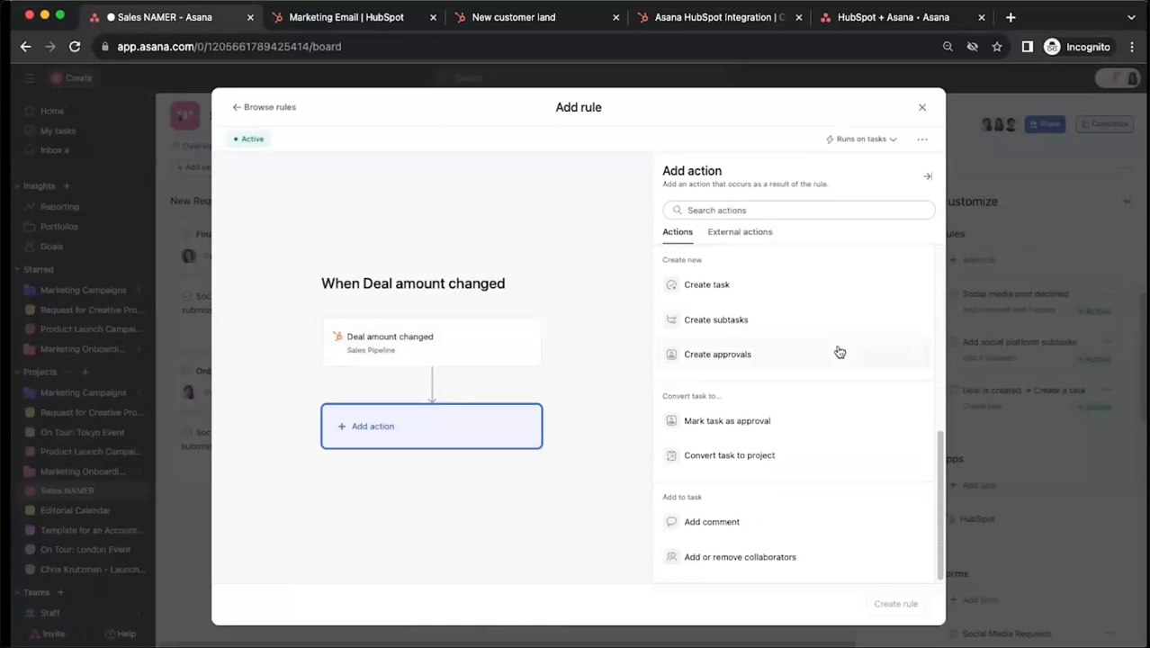
{"action": "left_click", "coordinate": [839, 516]}
{"action": "left_click", "coordinate": [775, 214]}
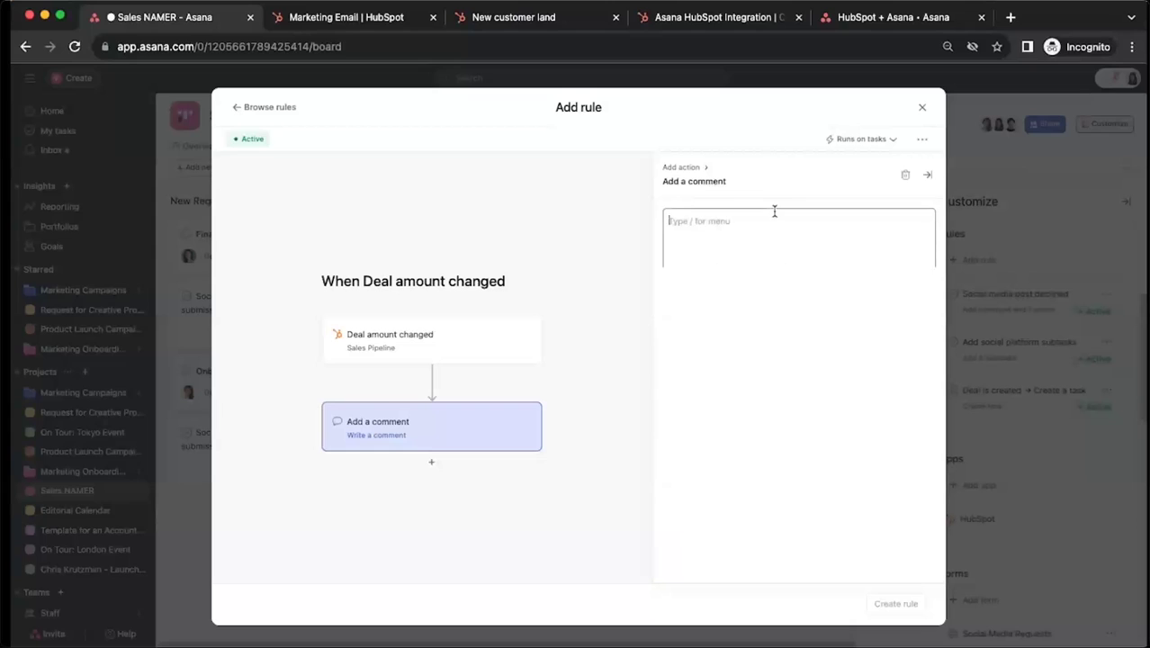
{"action": "type", "text": "Dealamou"}
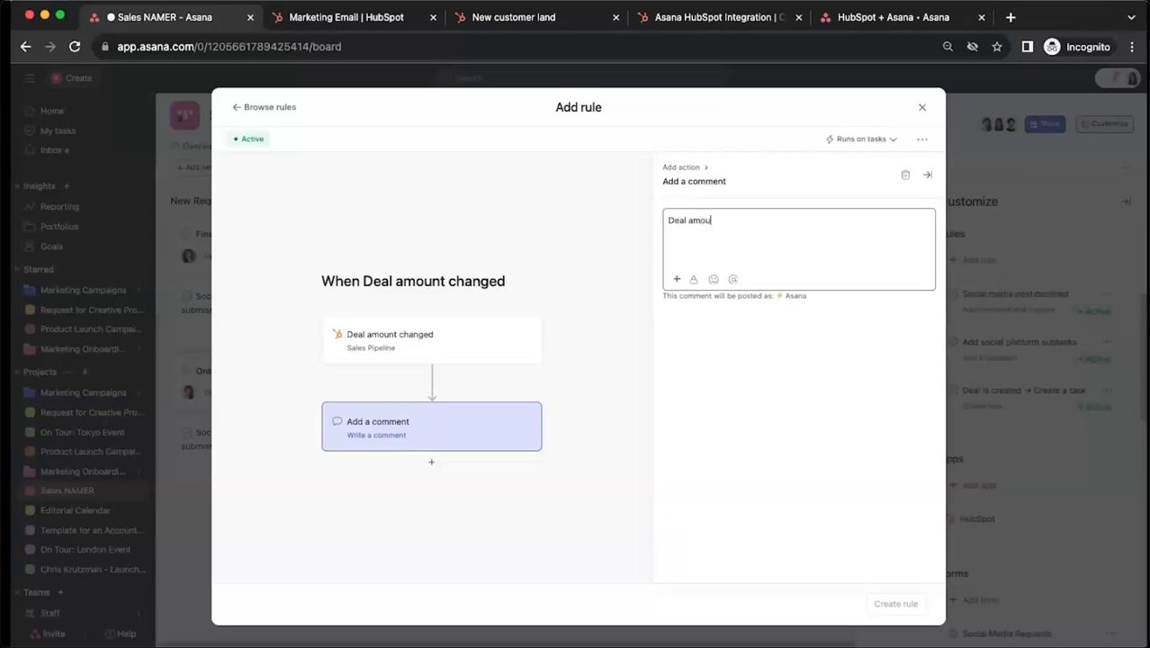
{"action": "type", "text": "nt has changed to"}
{"action": "left_click", "coordinate": [676, 279]}
{"action": "left_click", "coordinate": [727, 327]}
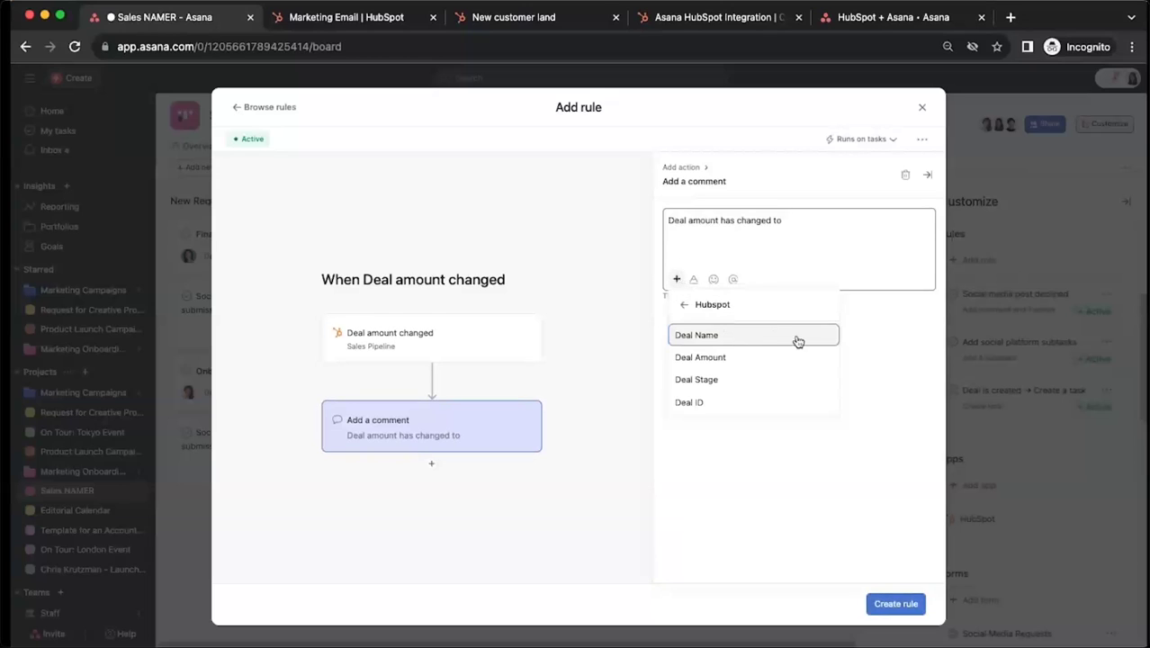
{"action": "left_click", "coordinate": [779, 367]}
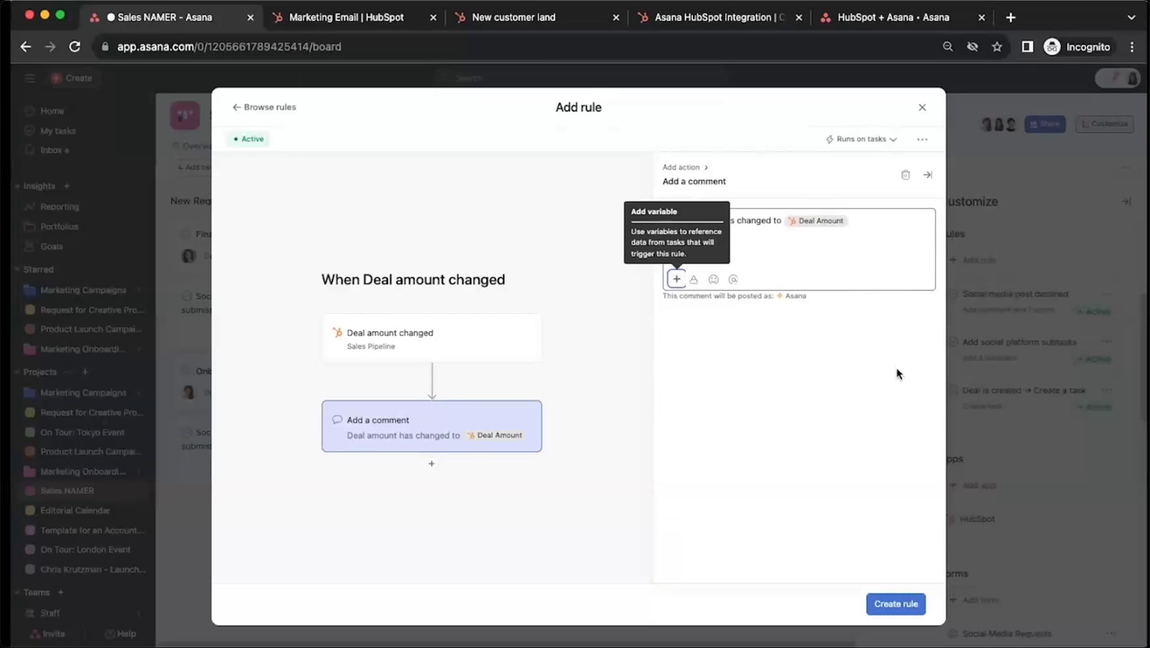
{"action": "left_click", "coordinate": [900, 603]}
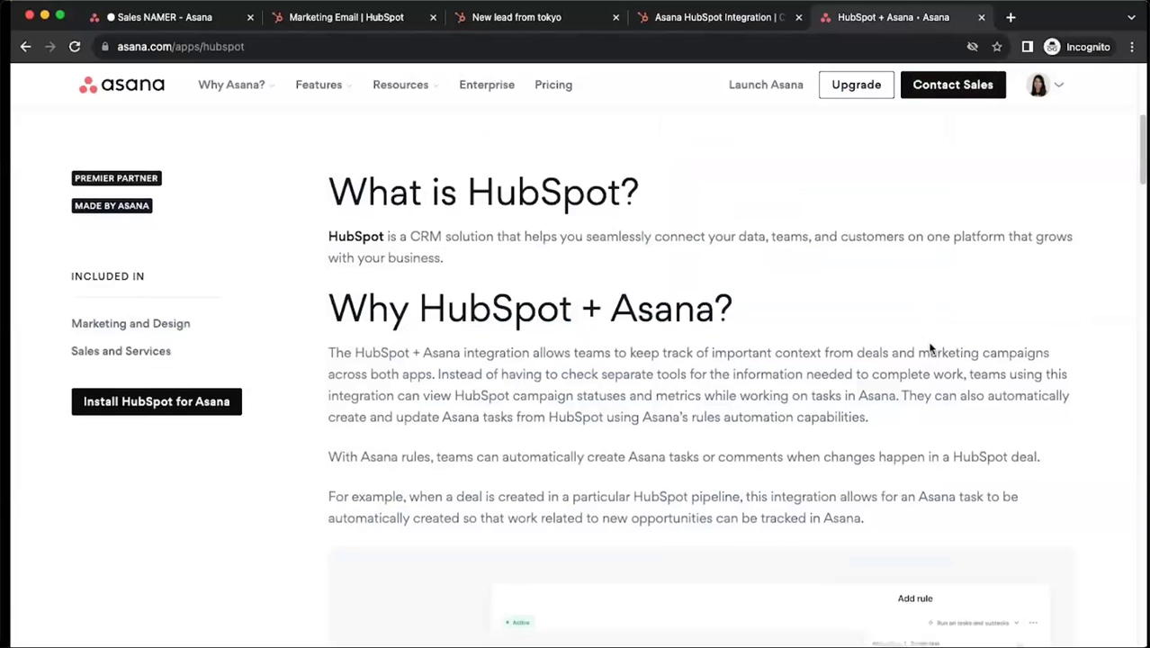
Step: Scroll the HubSpot + Asana page down to its deal-based rules examples
{"action": "scroll", "coordinate": [931, 349], "scroll_direction": "down", "scroll_amount": 3}
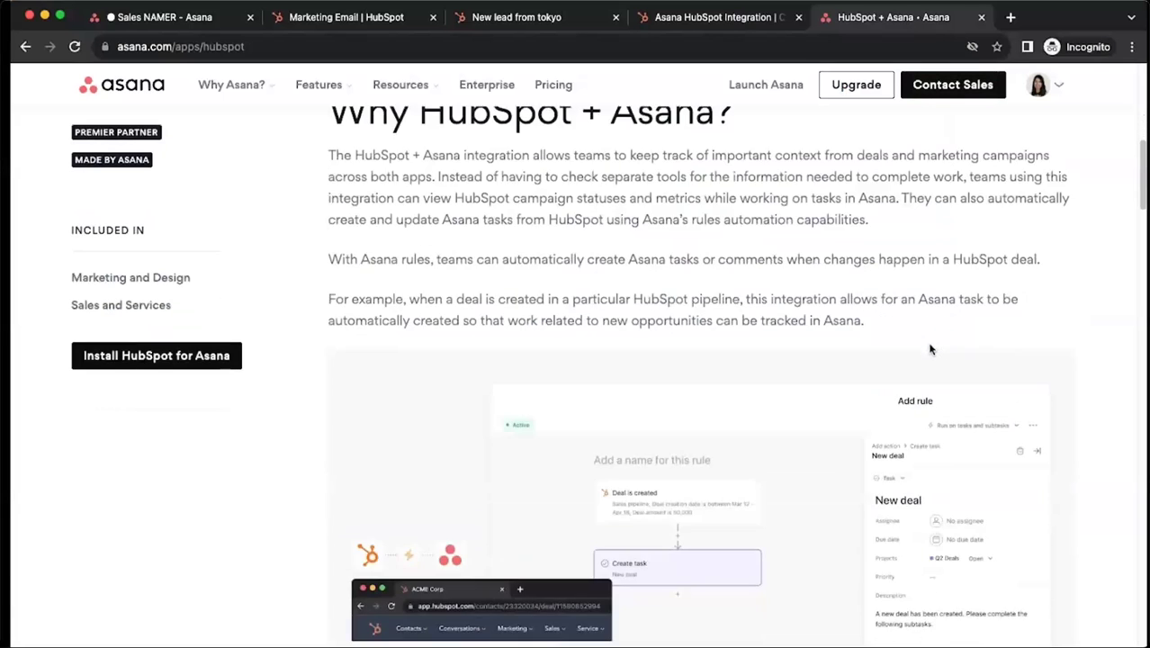
{"action": "scroll", "coordinate": [930, 349], "scroll_direction": "down", "scroll_amount": 2}
{"action": "scroll", "coordinate": [931, 349], "scroll_direction": "down", "scroll_amount": 1}
{"action": "scroll", "coordinate": [930, 349], "scroll_direction": "down", "scroll_amount": 1}
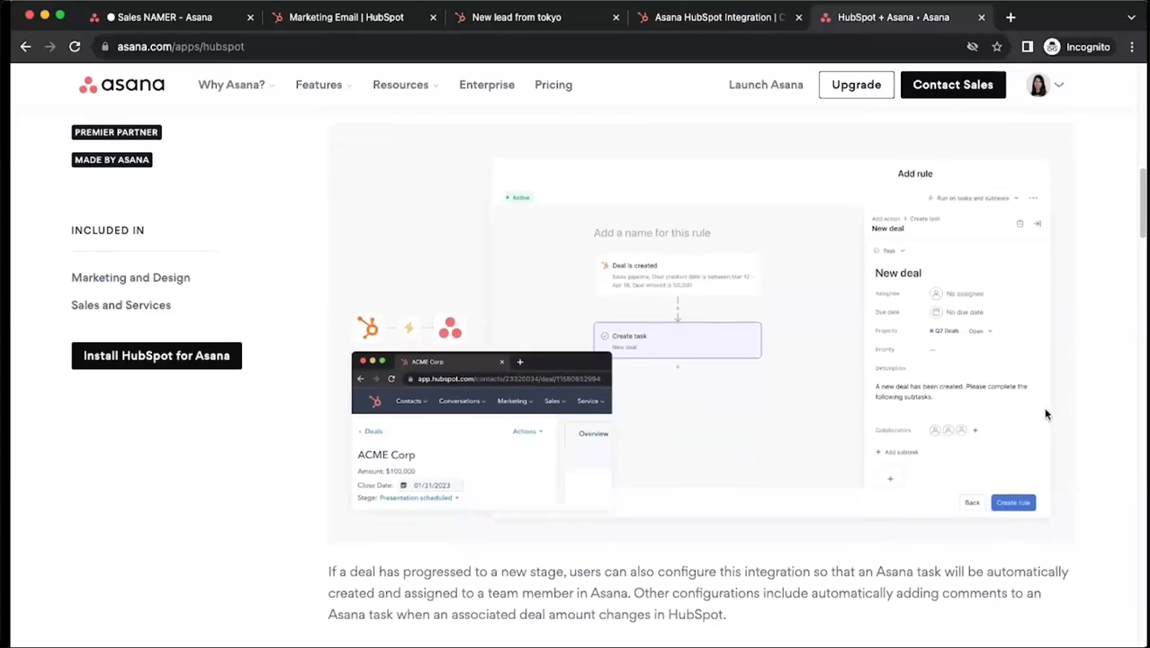